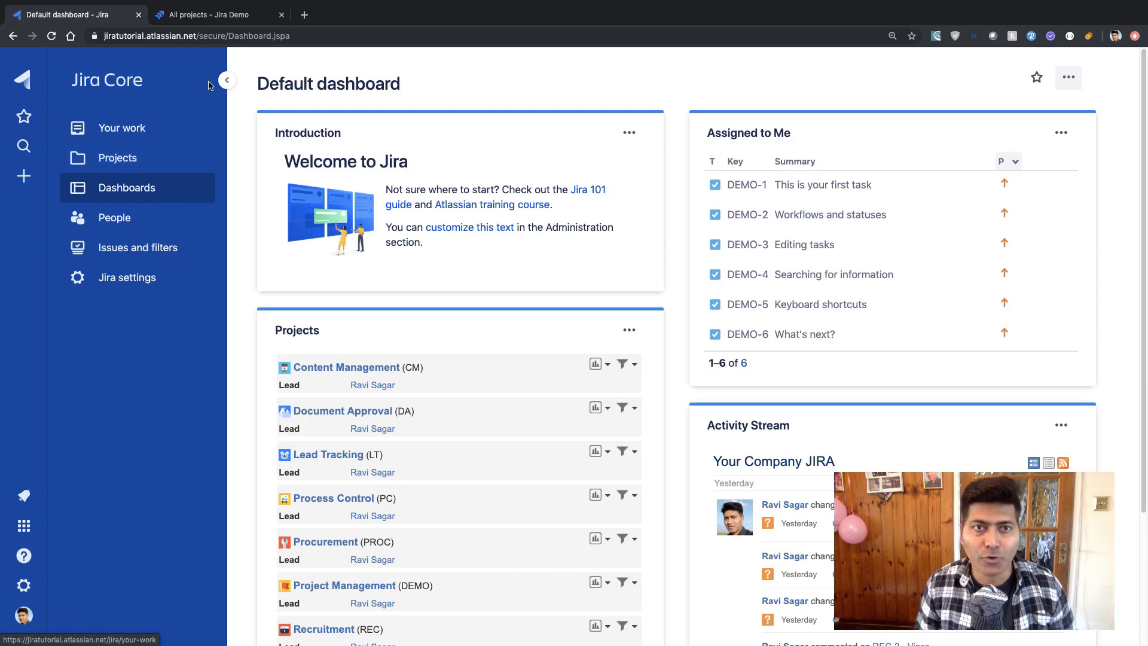
Collapse and re-expand the Jira Core navigation sidebar, and compare the layout with the Jira Demo site's dashboard
click(226, 80)
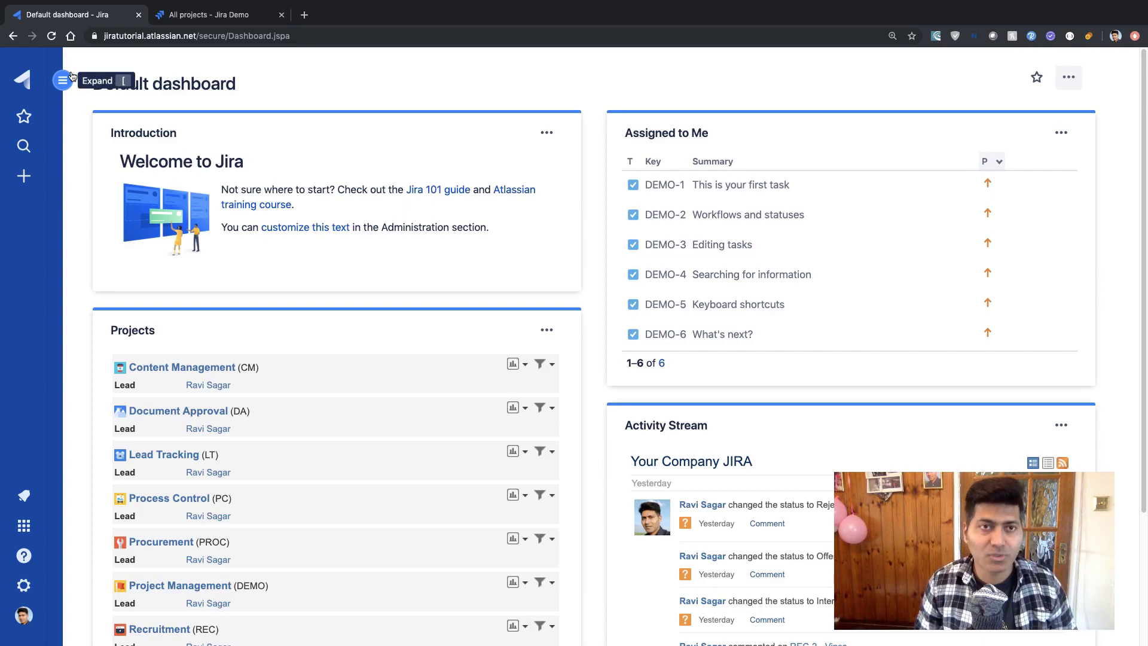
click(63, 81)
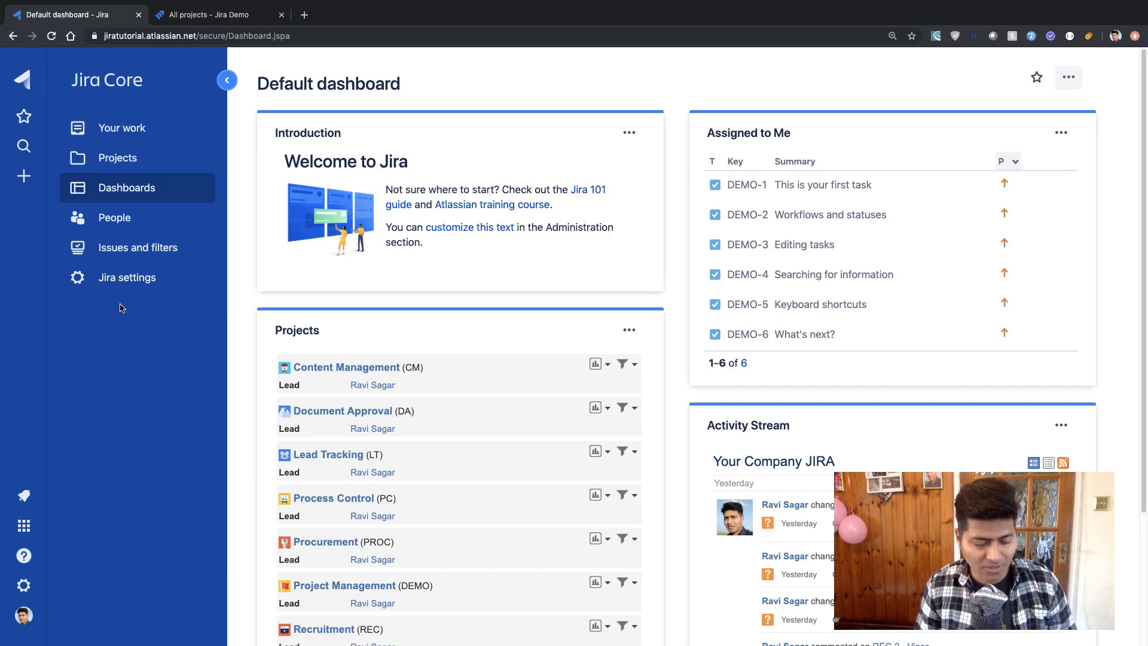
key(ctrl+Tab)
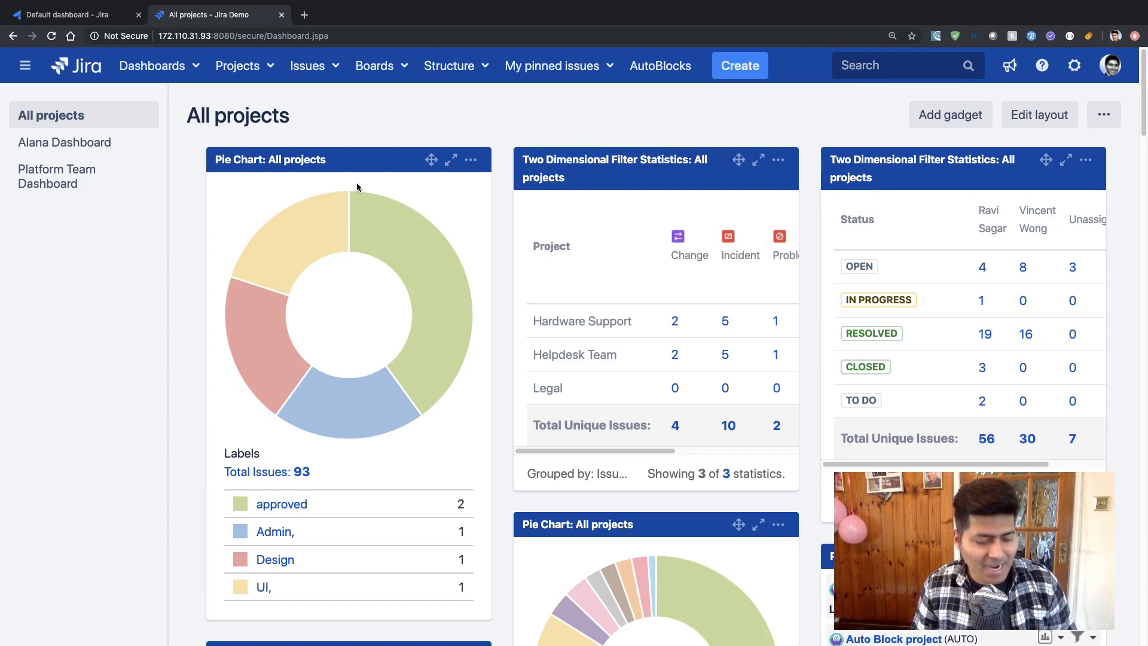
key(ctrl+shift+Tab)
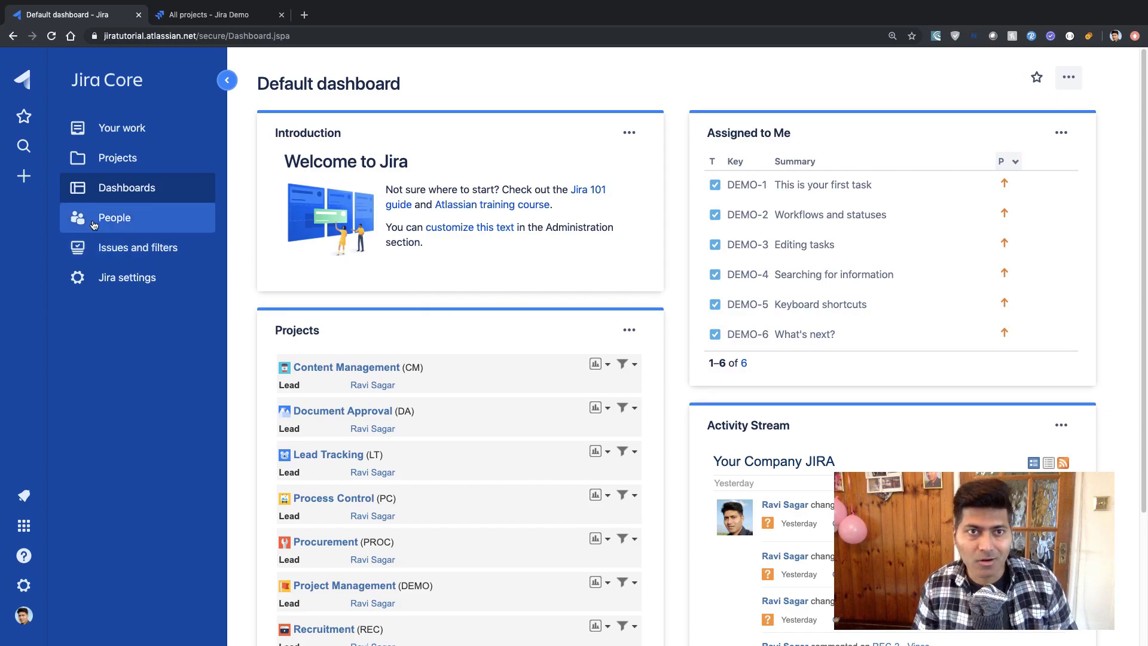
Examine the Default dashboard's gadgets and available dashboard actions in Jira Core, and compare them with the Jira Demo dashboard
scroll(670, 374, down, 5)
scroll(669, 373, up, 4)
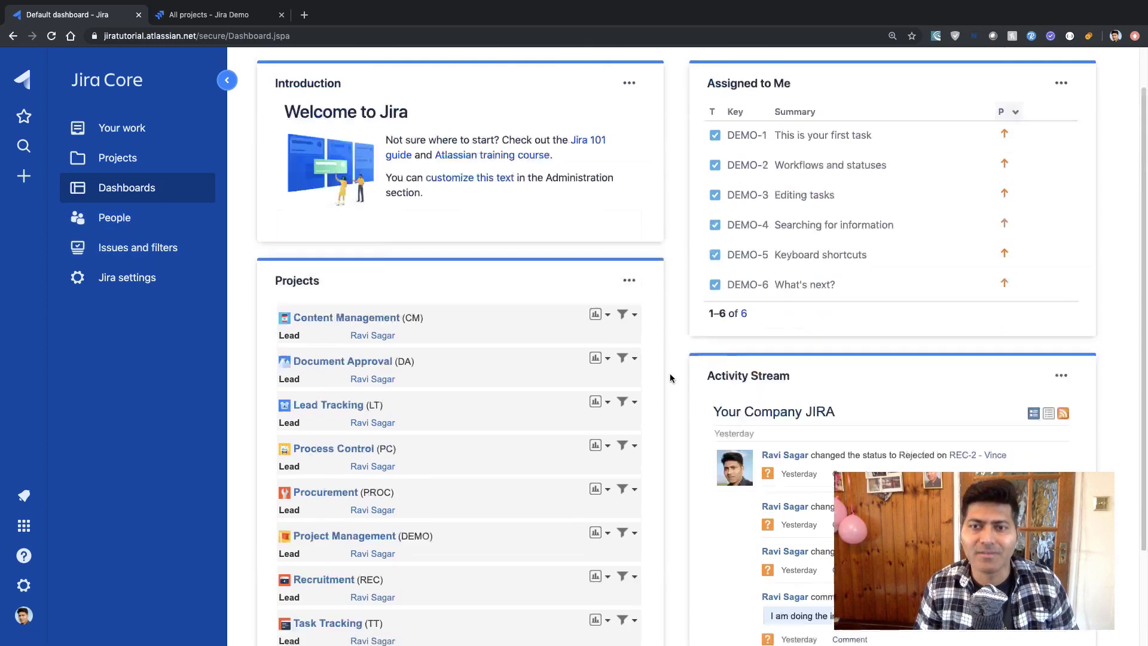
scroll(670, 377, up, 1)
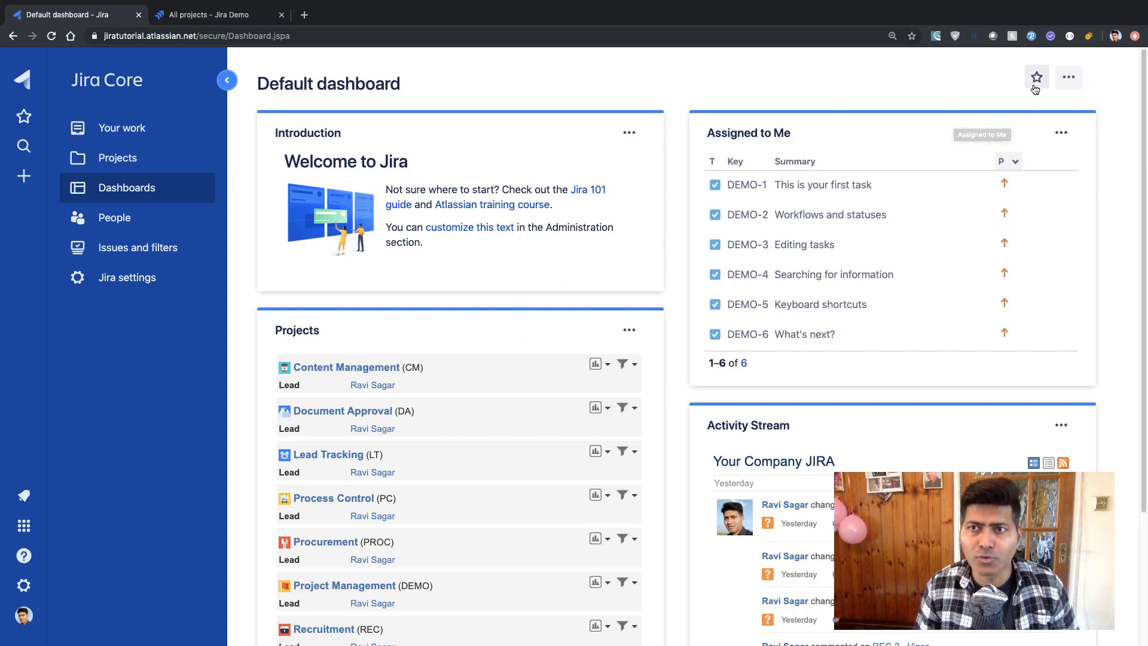
click(1069, 82)
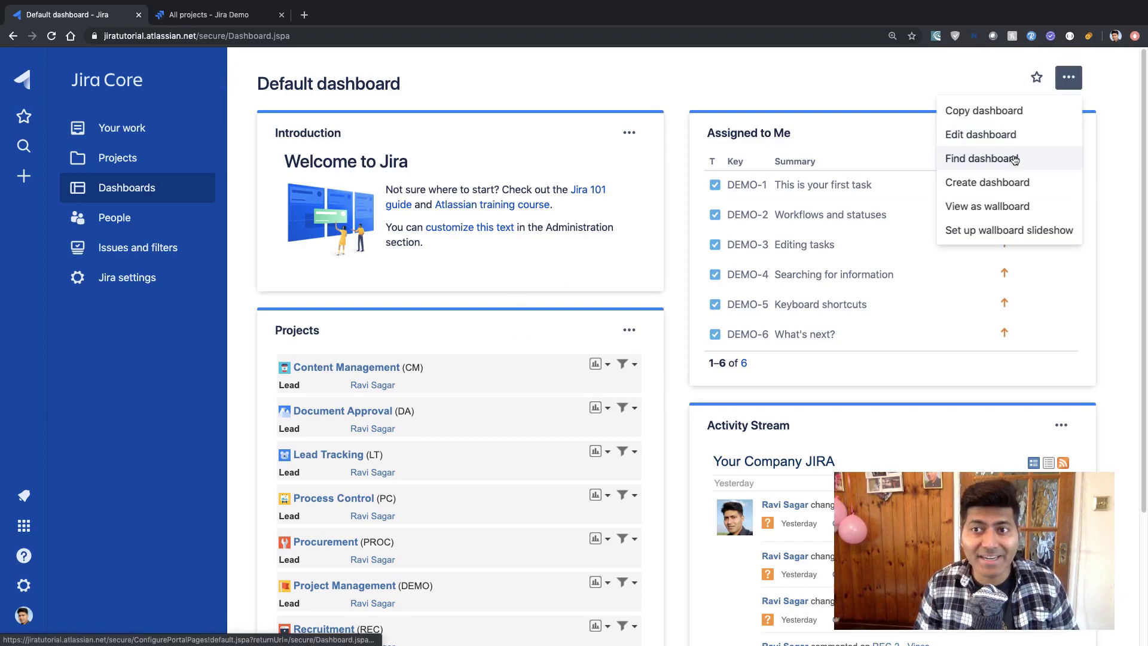
click(795, 73)
key(ctrl+Tab)
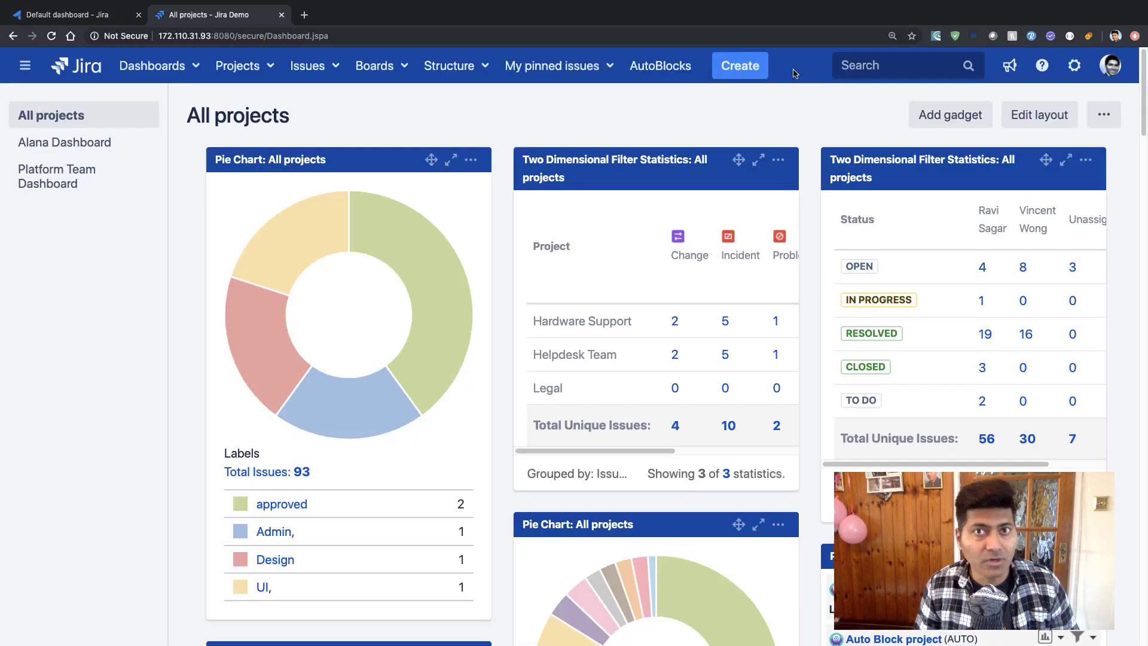
key(ctrl+shift+Tab)
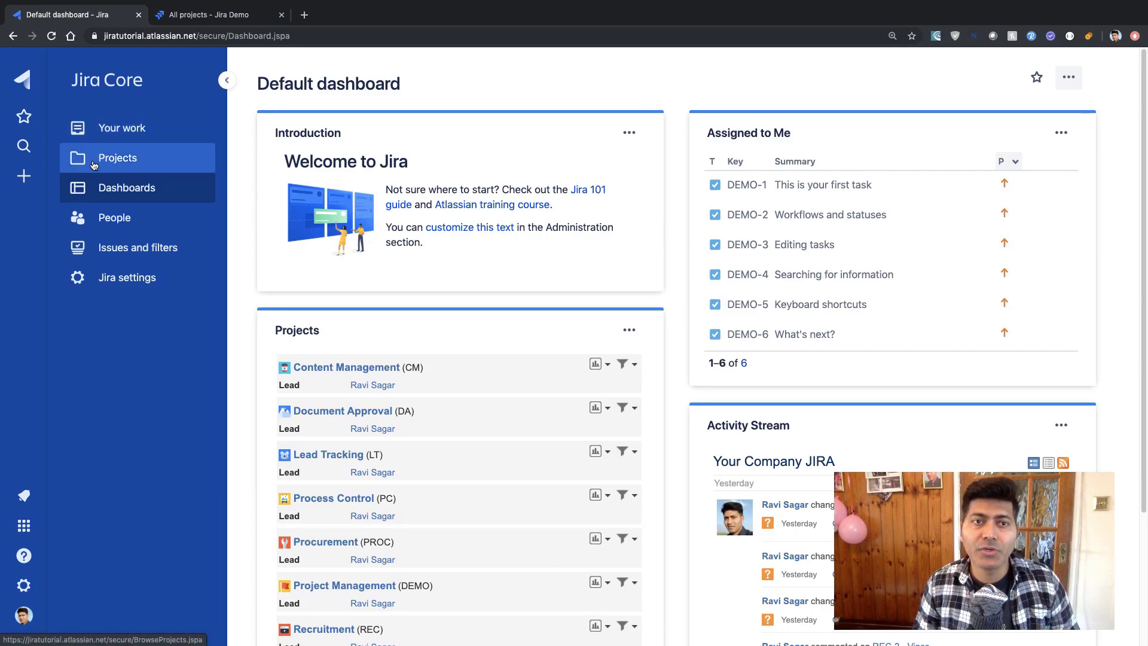
Open the Your work page in Jira Core and compare its collapsible navigation with the Jira Demo site's navigation
click(137, 136)
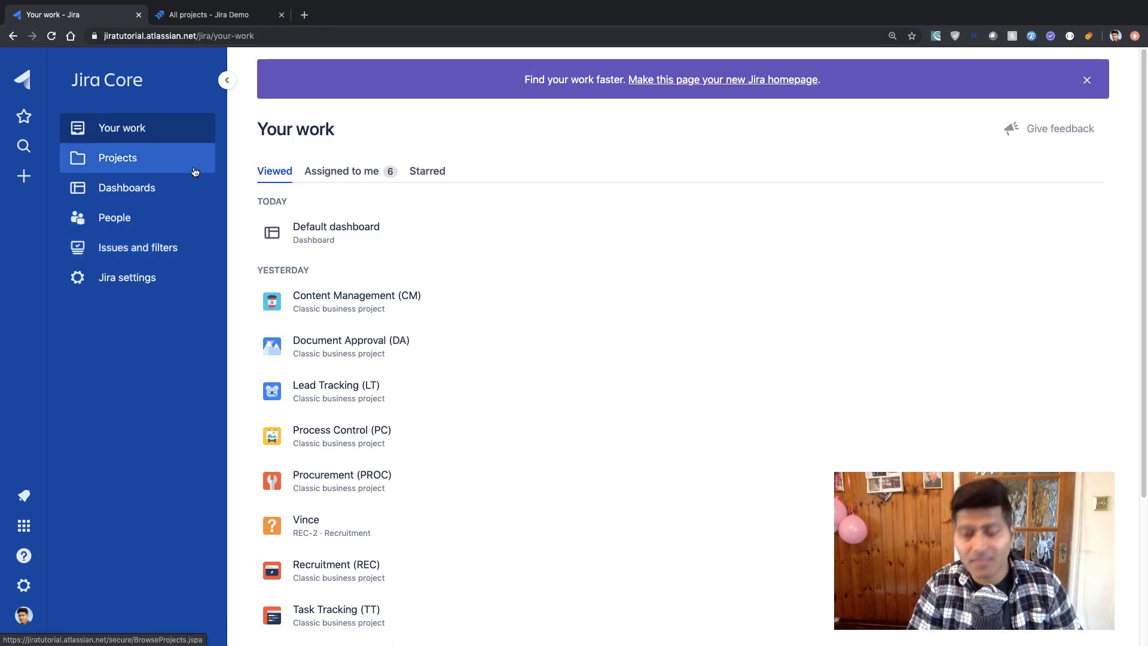
click(227, 81)
click(65, 80)
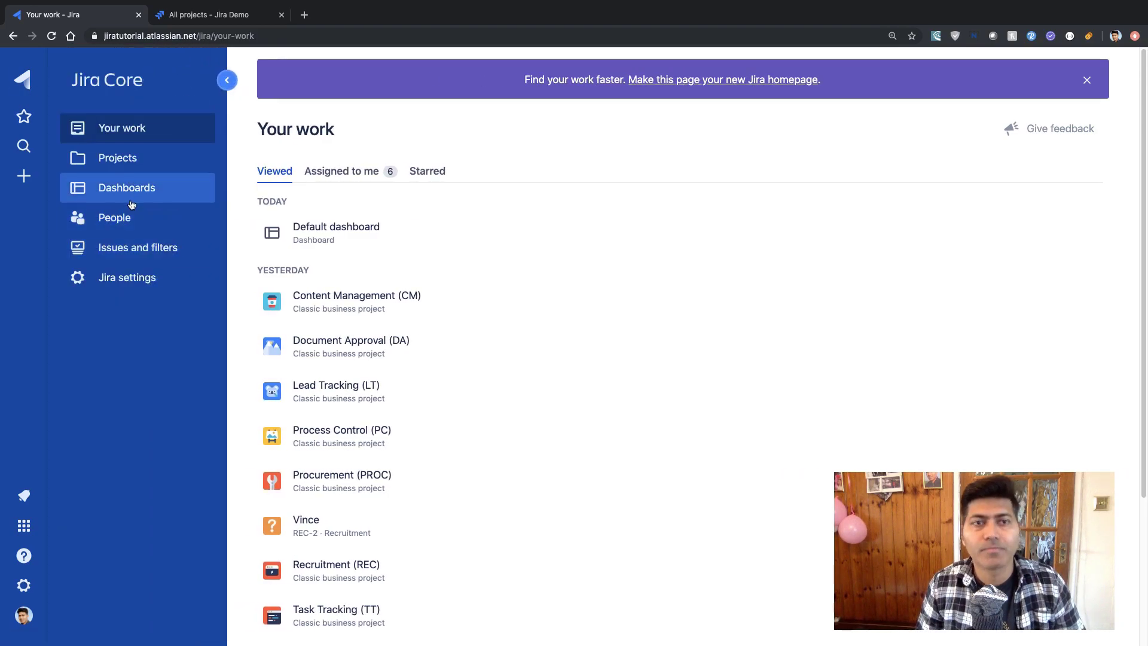
key(ctrl+Tab)
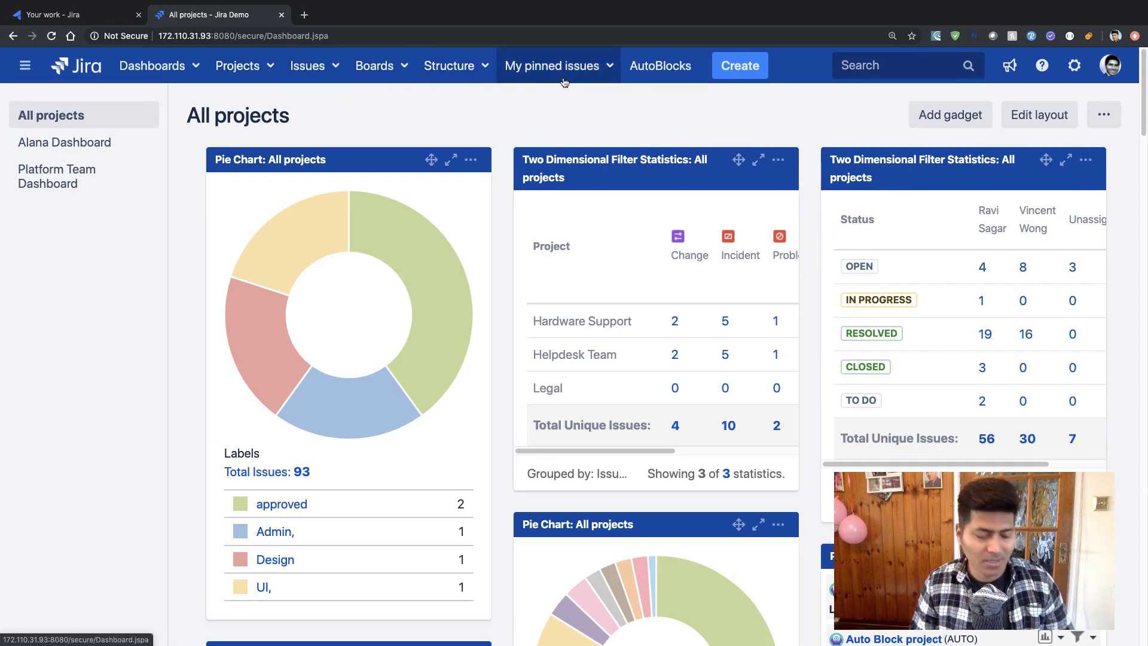
key(ctrl+shift+Tab)
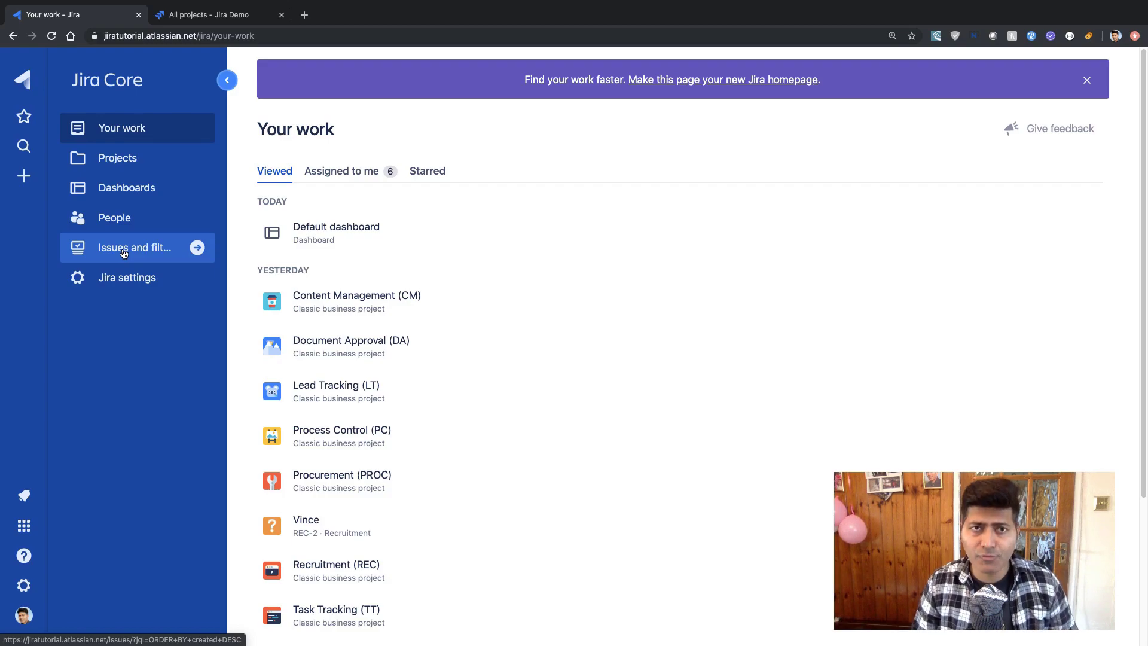
Star the Content Management and Document Approval projects on the Jira Core Projects page
click(125, 165)
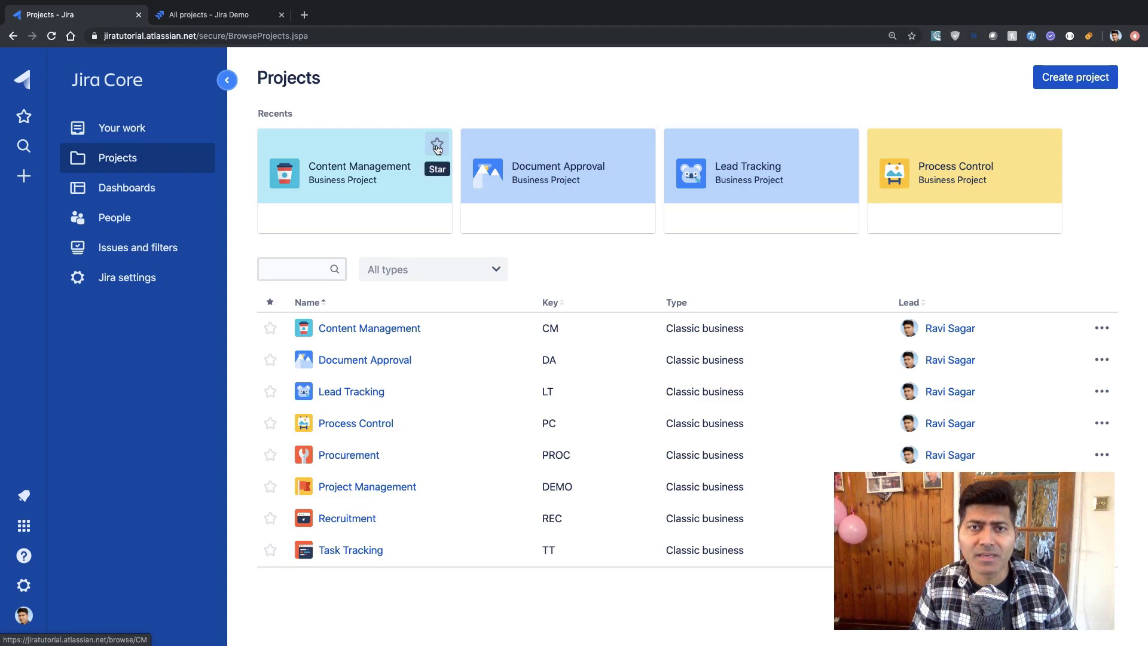
click(437, 143)
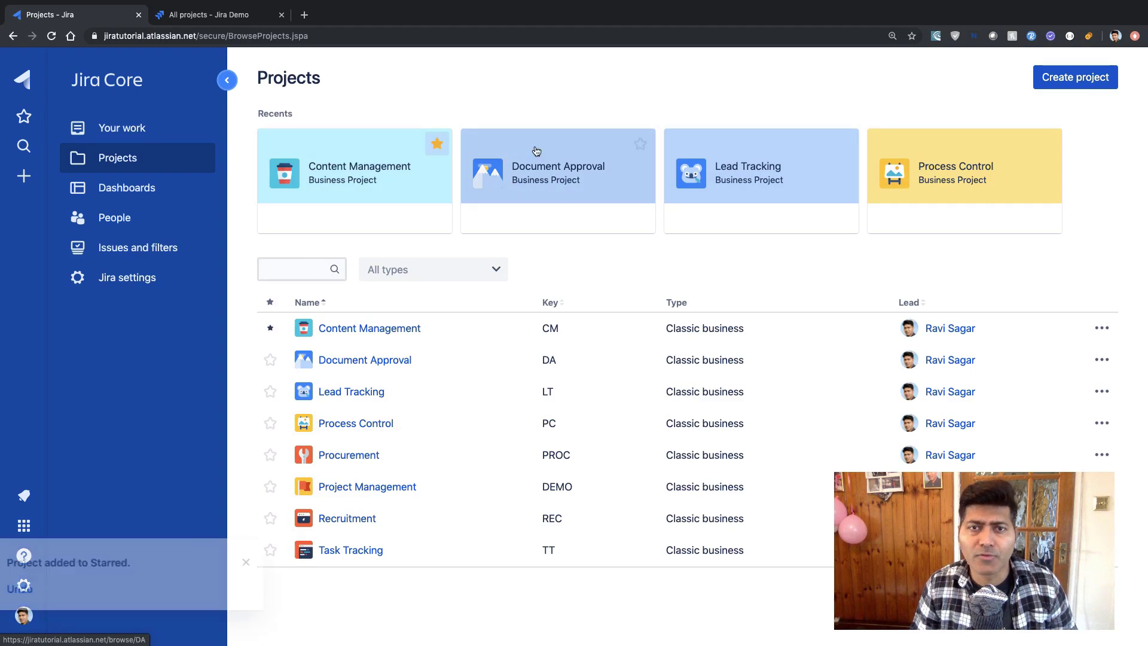
click(639, 147)
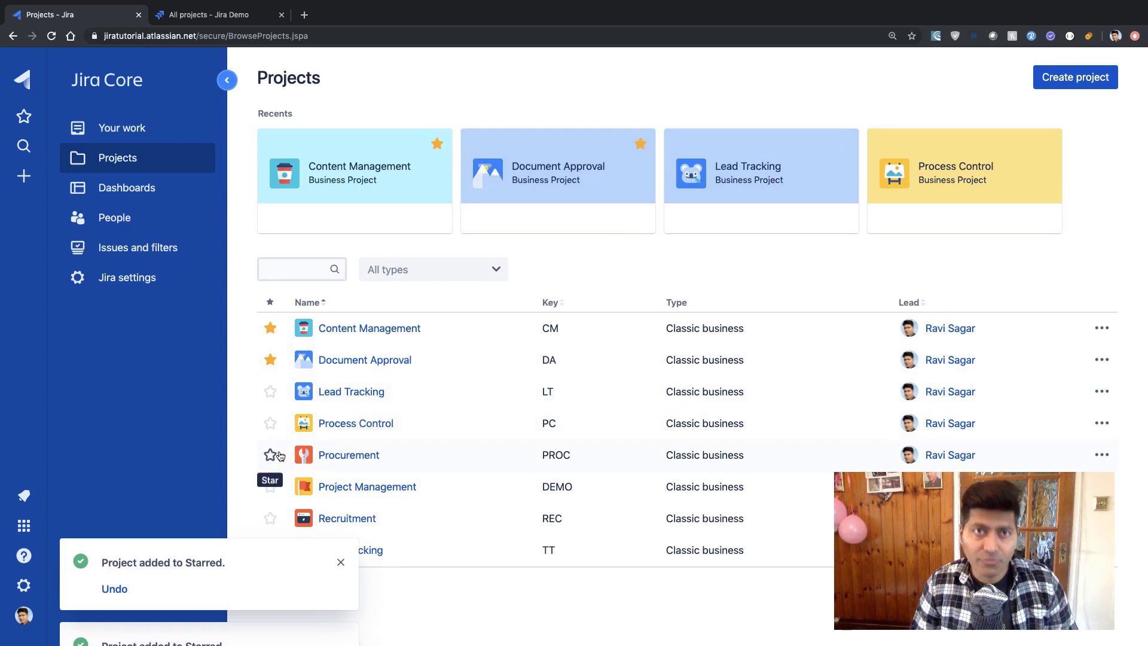
Switch to the Jira Demo site and view the list of all its projects
key(ctrl+Tab)
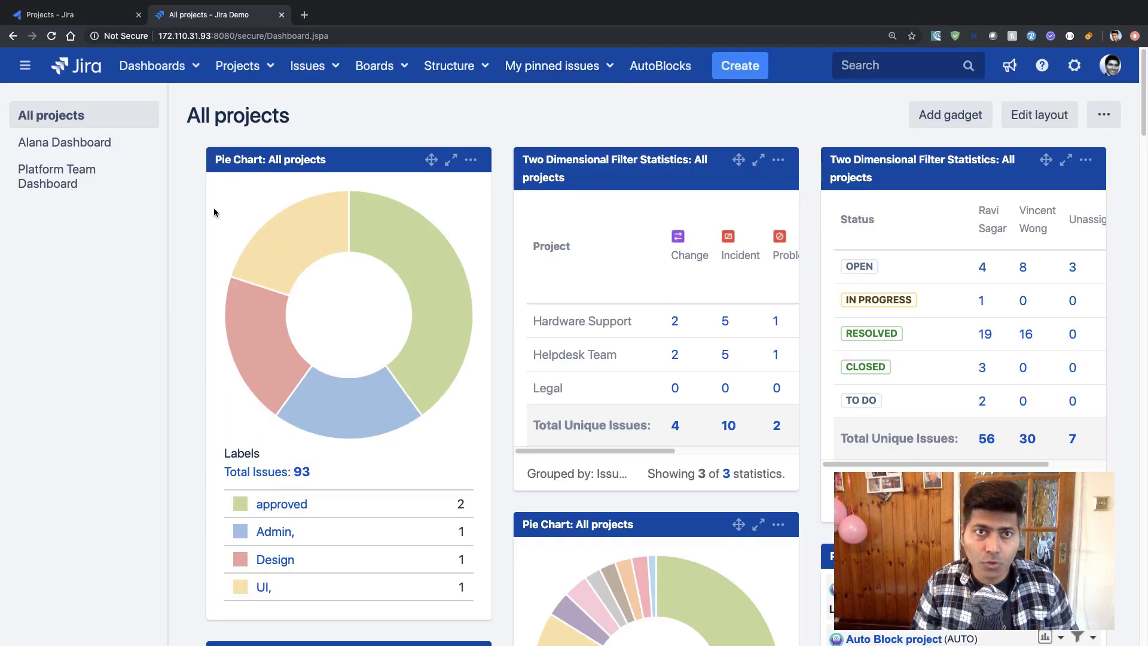
click(270, 71)
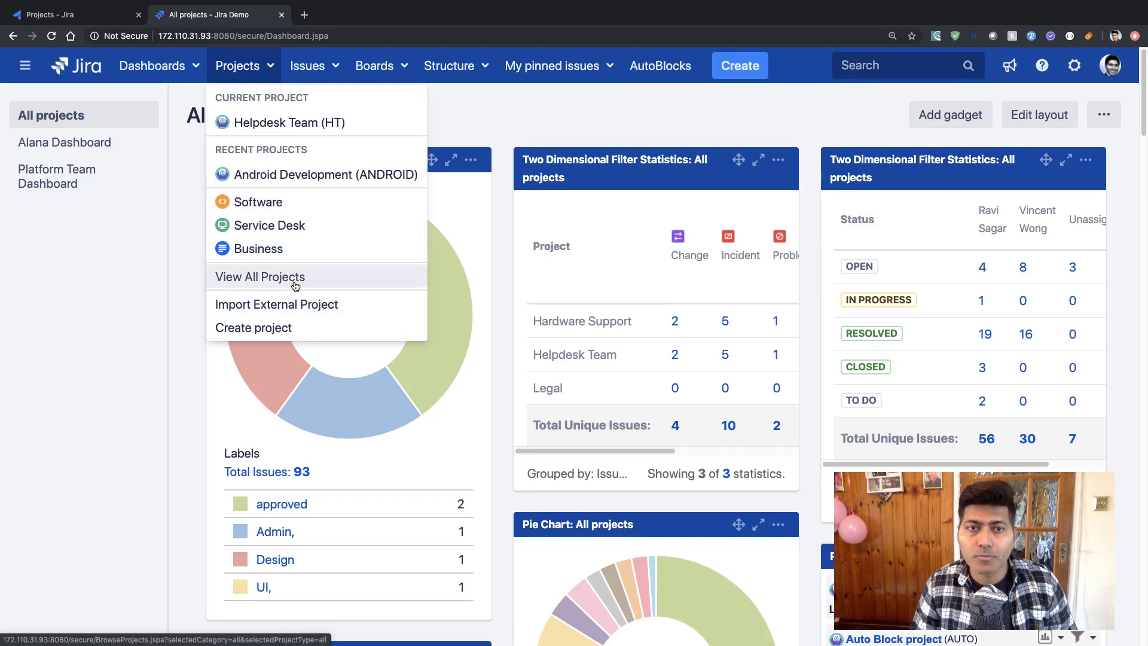
click(273, 66)
click(273, 65)
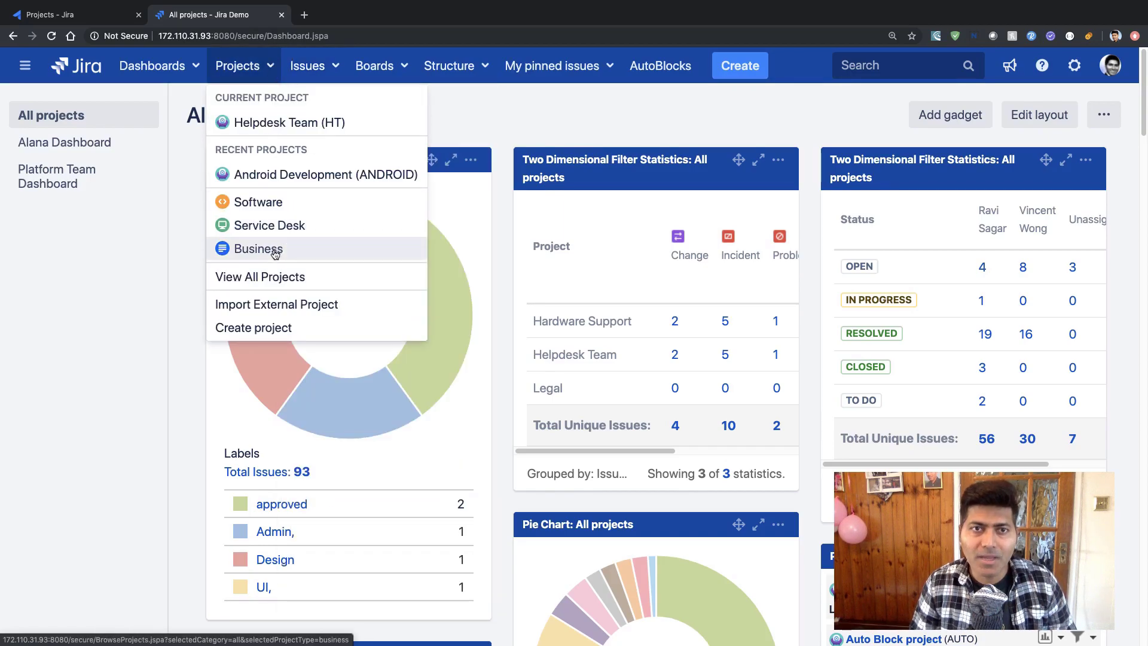
click(290, 286)
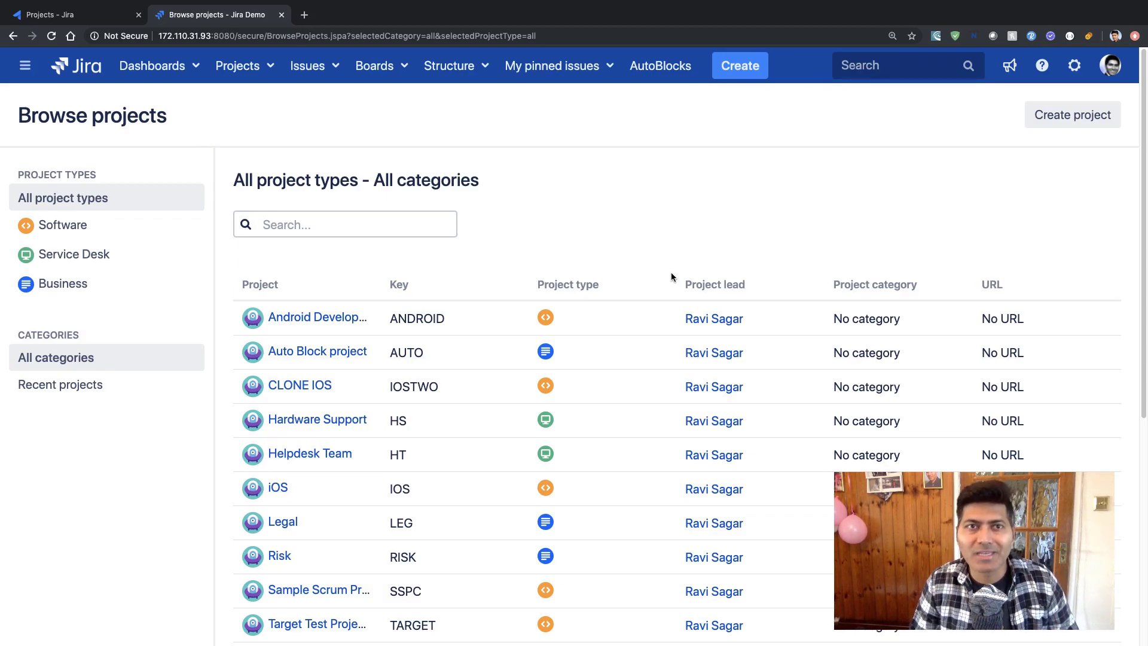
View the dashboards page in Jira Core and compare its access with dashboard navigation on the Jira Demo site
key(ctrl+shift+Tab)
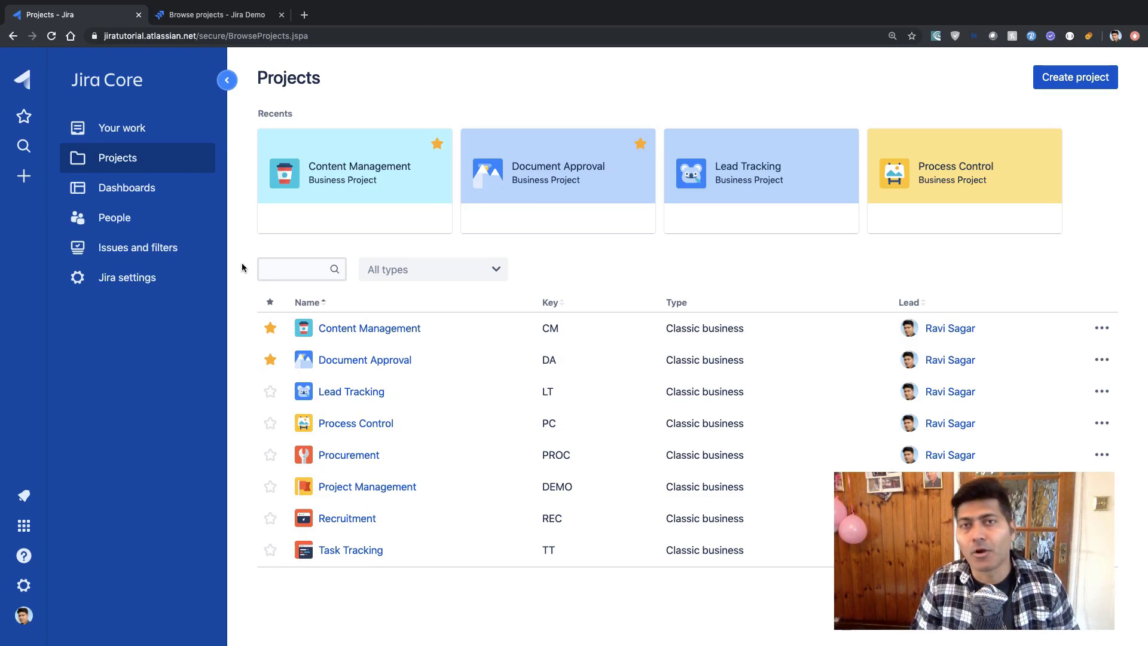
click(138, 189)
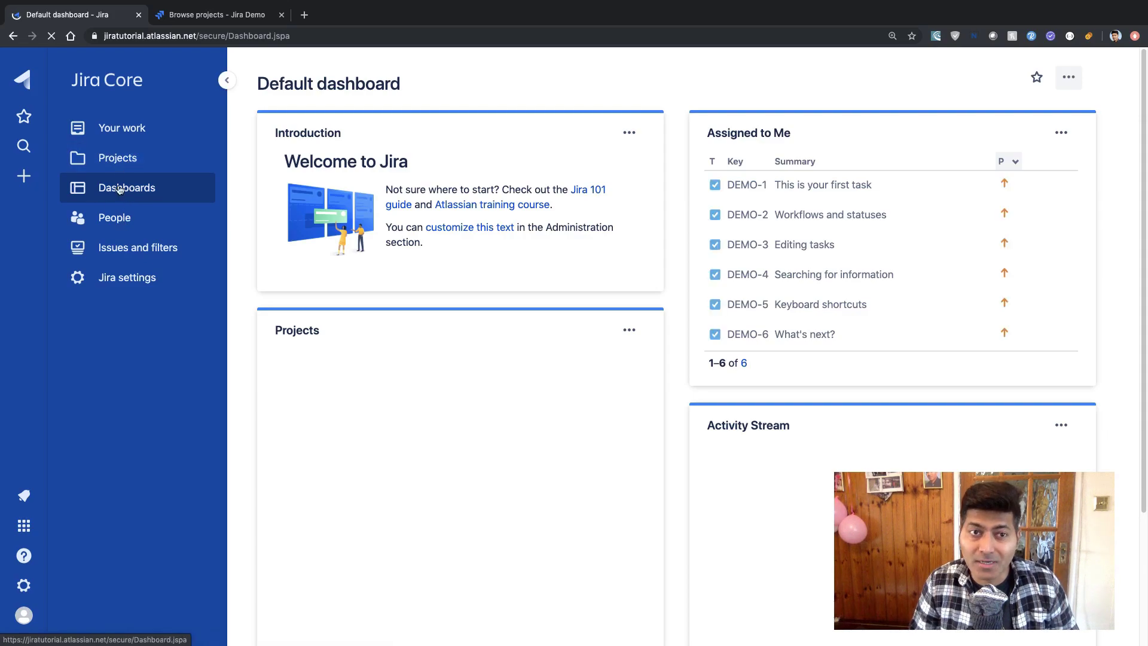
key(ctrl+Tab)
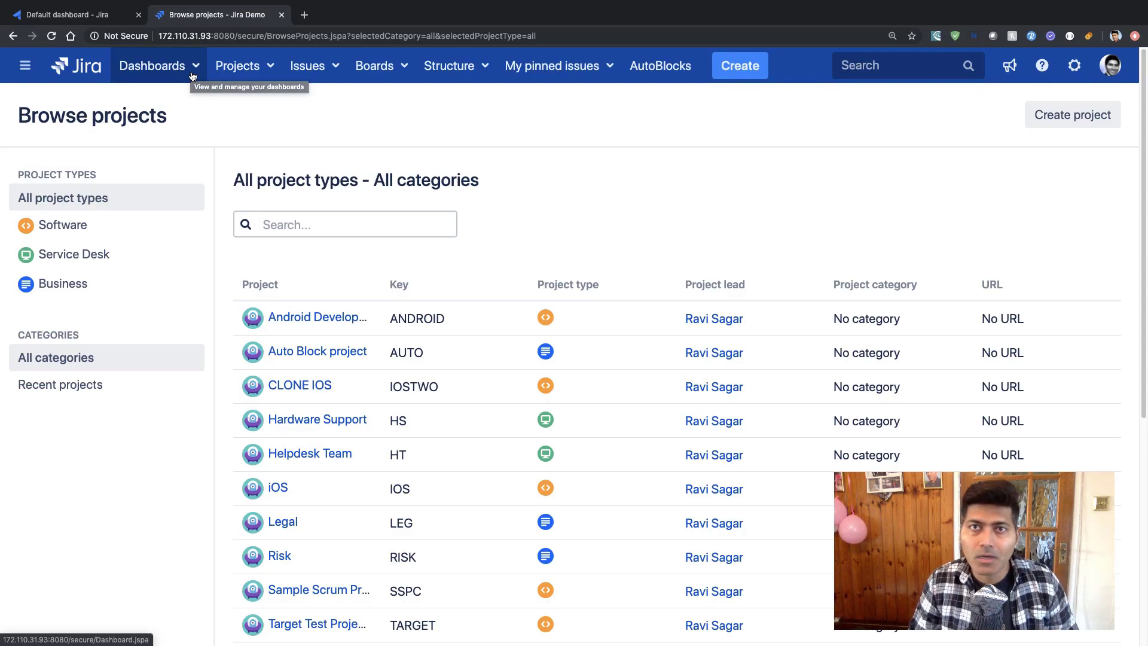
key(ctrl+shift+Tab)
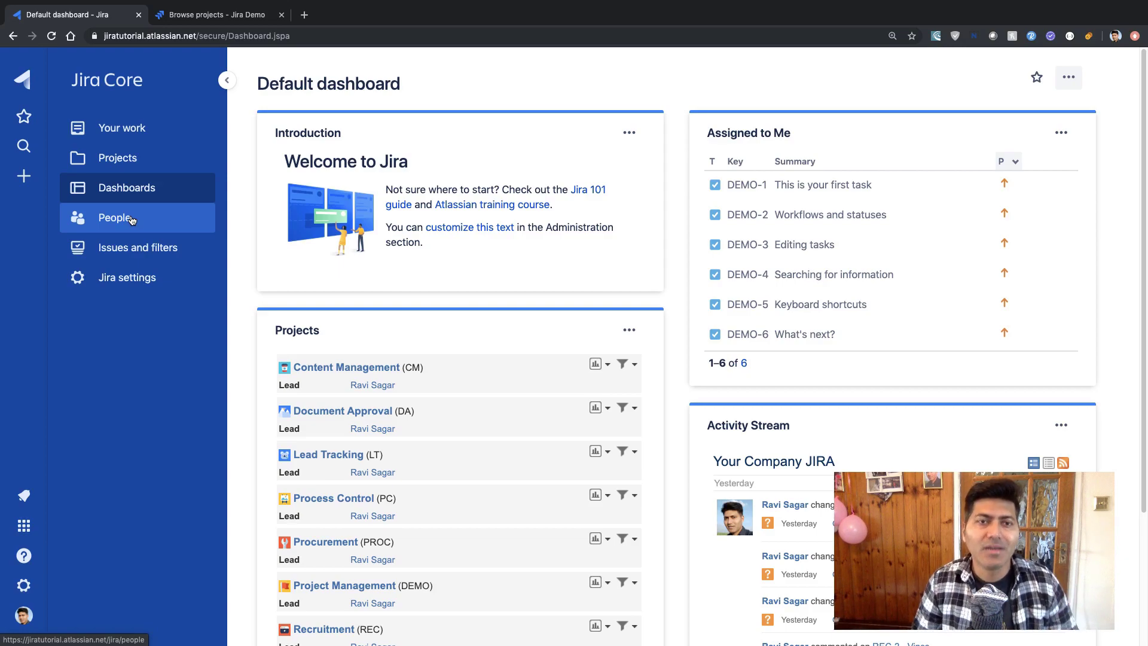
Show the Issues and filters options in Jira Core, and open the issue search on the Jira Demo site
click(139, 252)
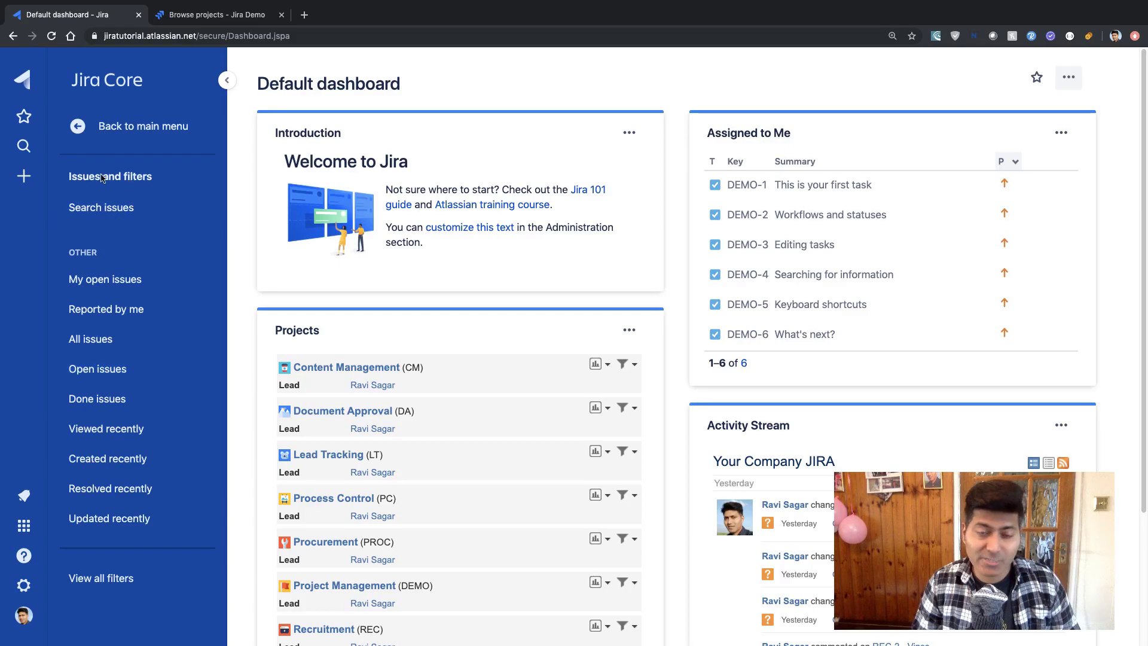
key(ctrl+Tab)
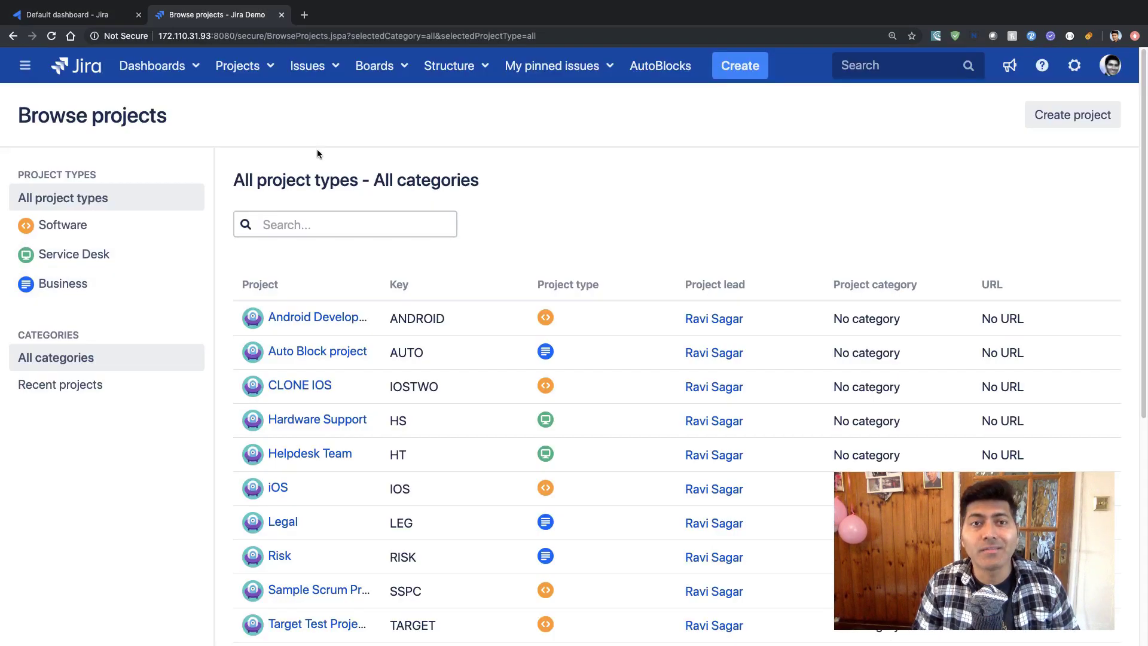
click(341, 69)
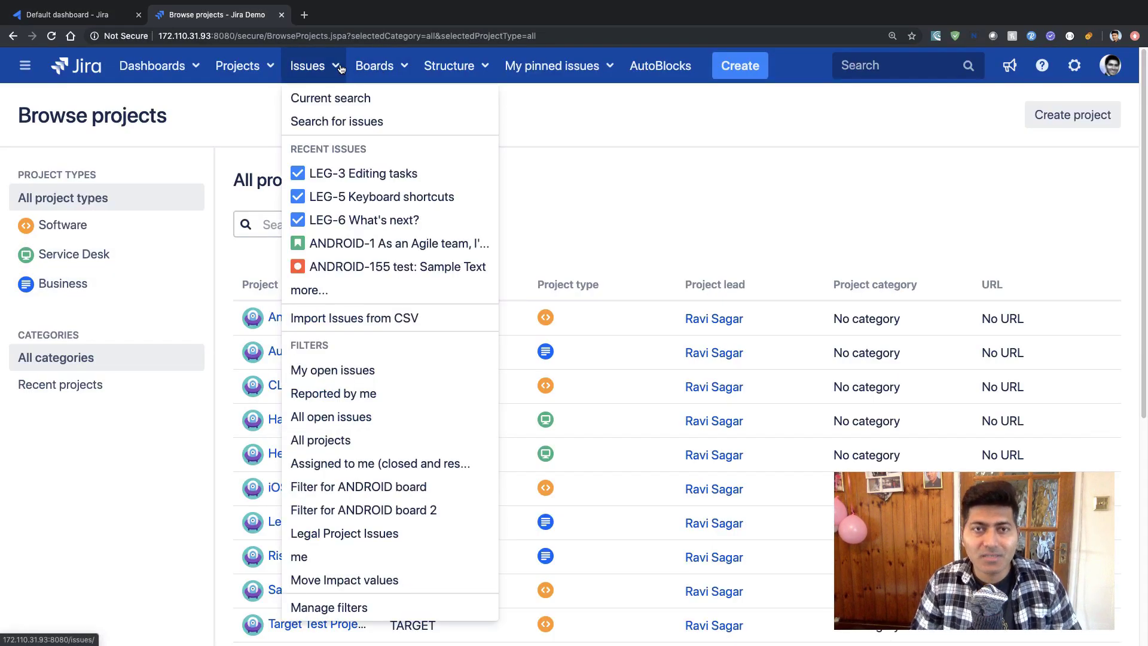
click(373, 123)
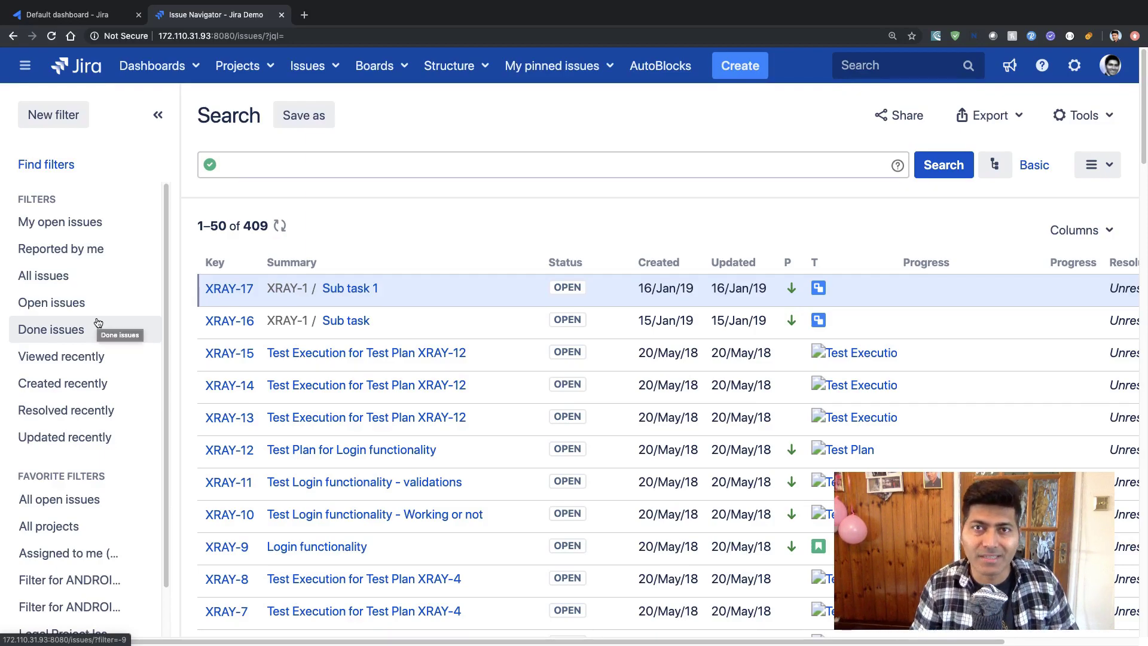
Return to Jira Core and open the My open issues filter
key(ctrl+shift+Tab)
scroll(113, 339, down, 1)
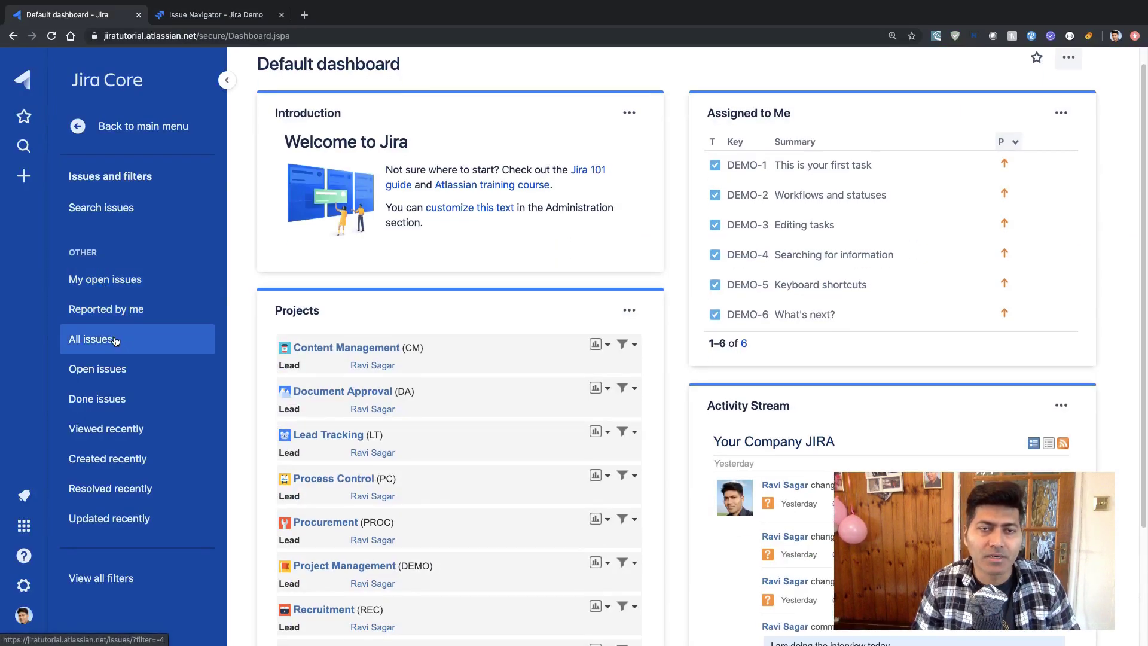
click(123, 284)
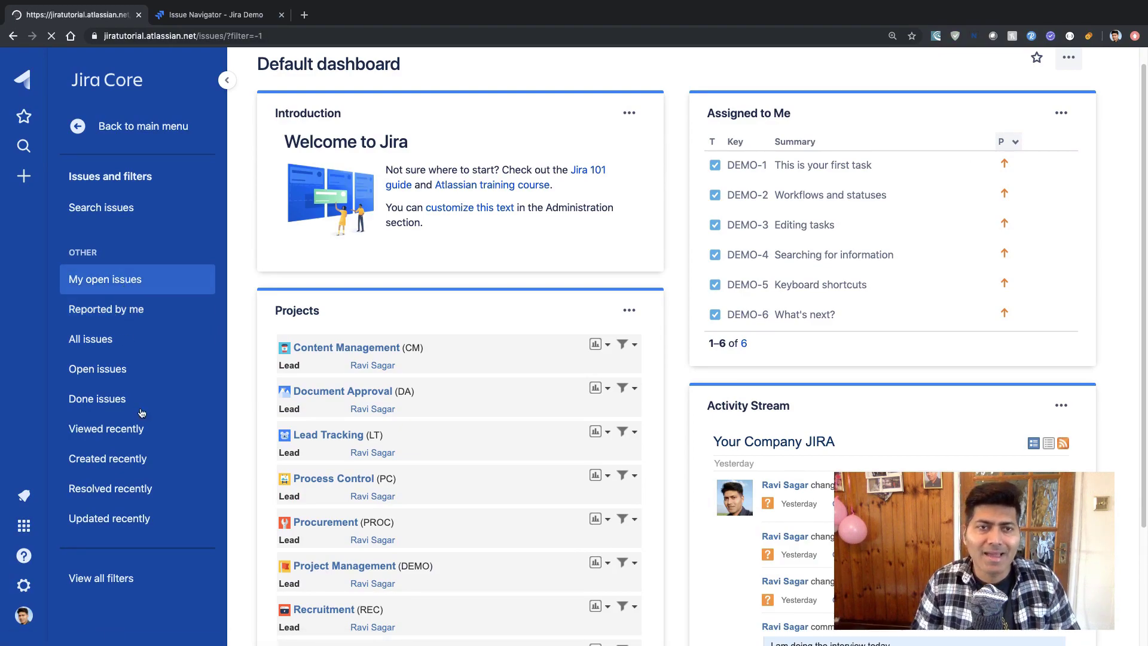
Switch the Jira Demo issue search to basic mode, and toggle the Jira Core My open issues search to JQL and back to basic
key(ctrl+Tab)
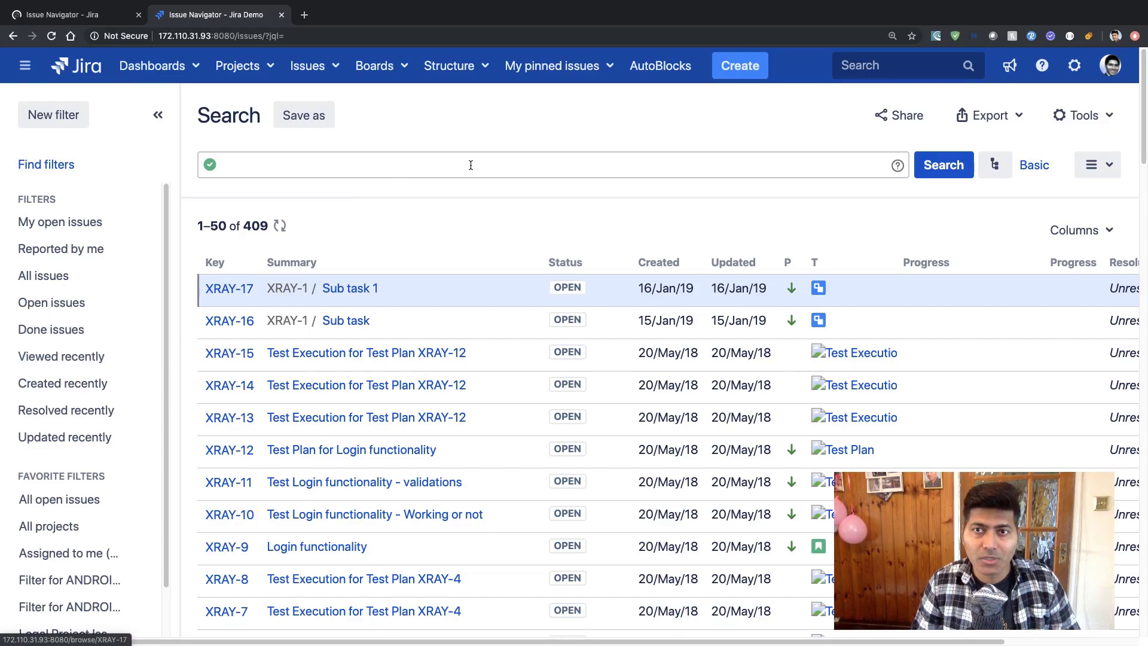
click(1034, 166)
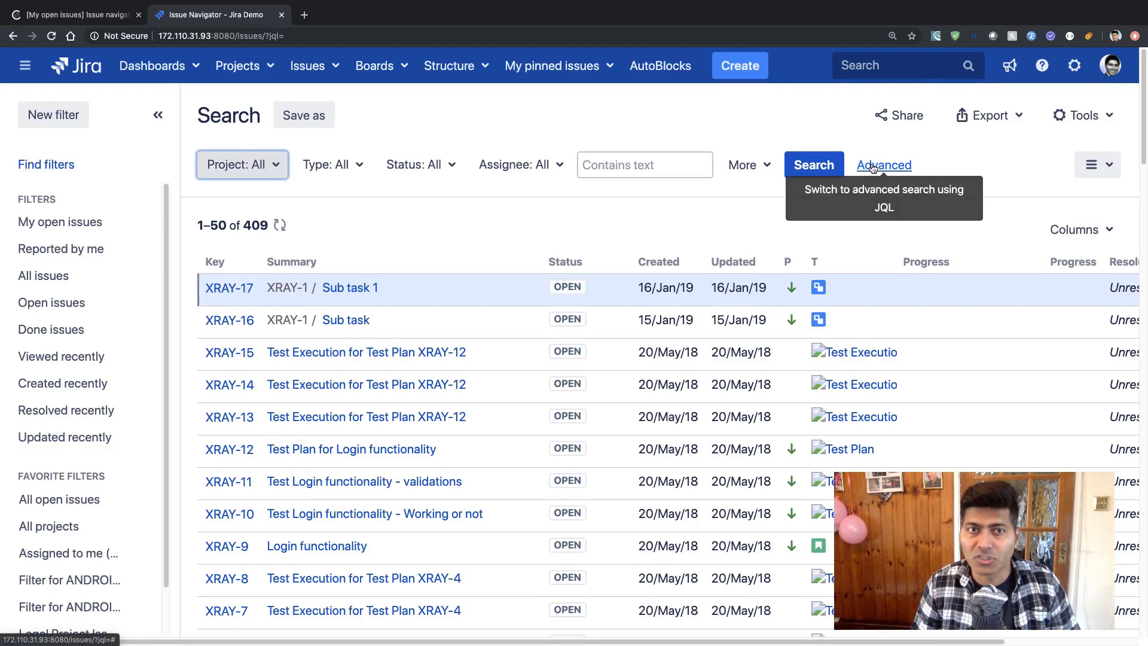
click(92, 16)
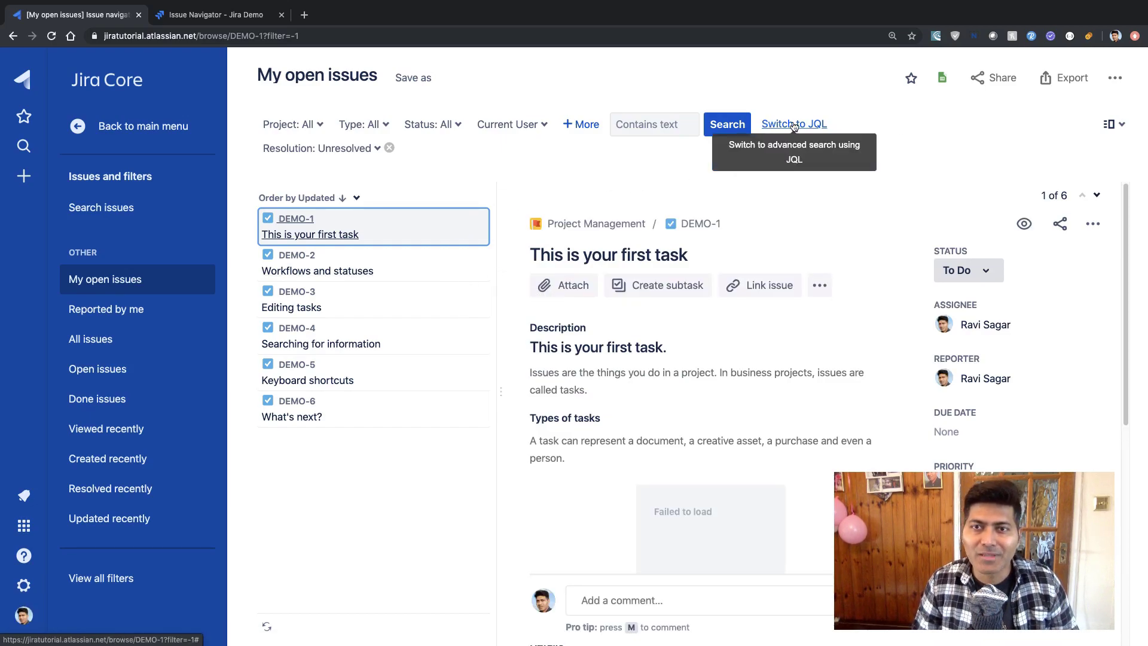
click(766, 123)
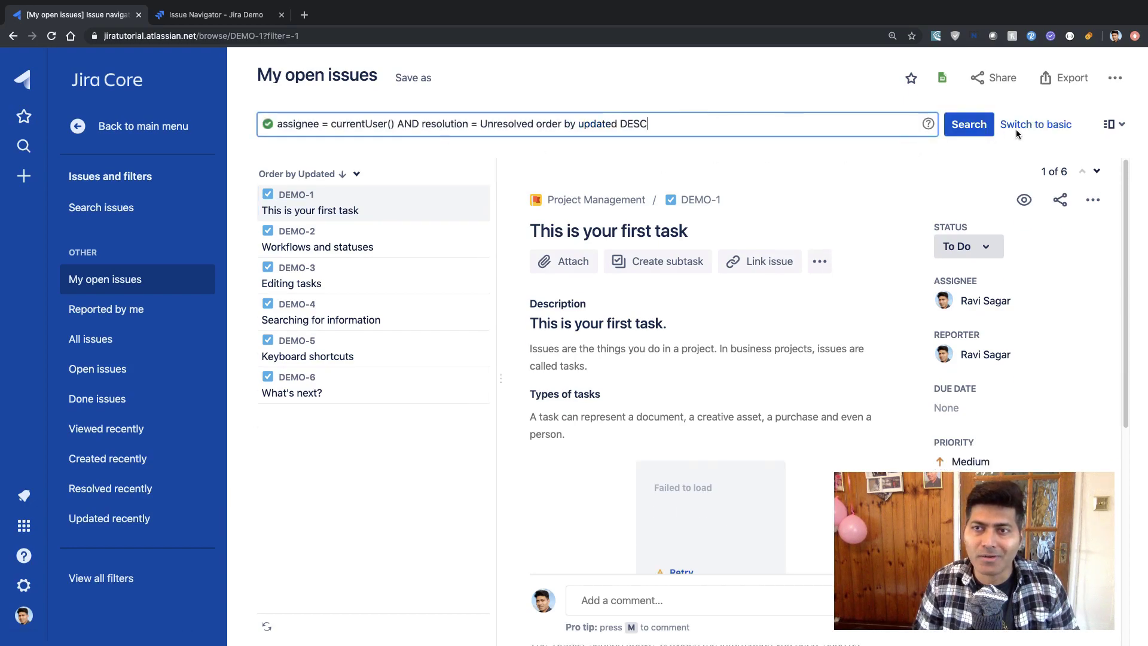
click(1018, 126)
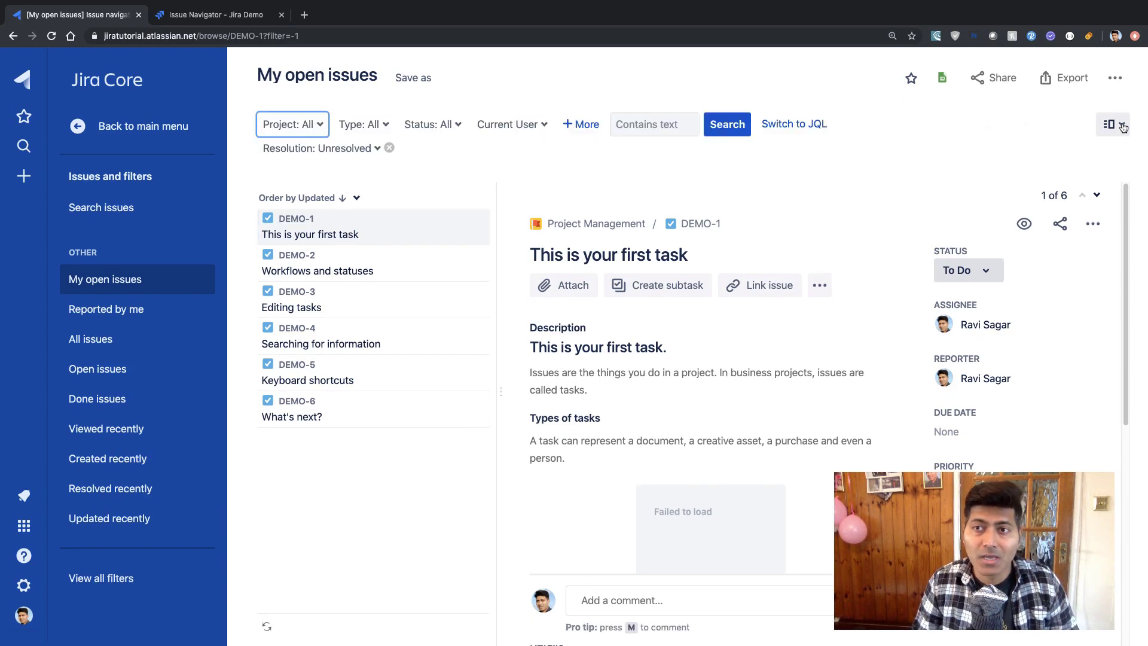
Switch the My open issues results to List View and return to the Jira Core main menu
click(1123, 127)
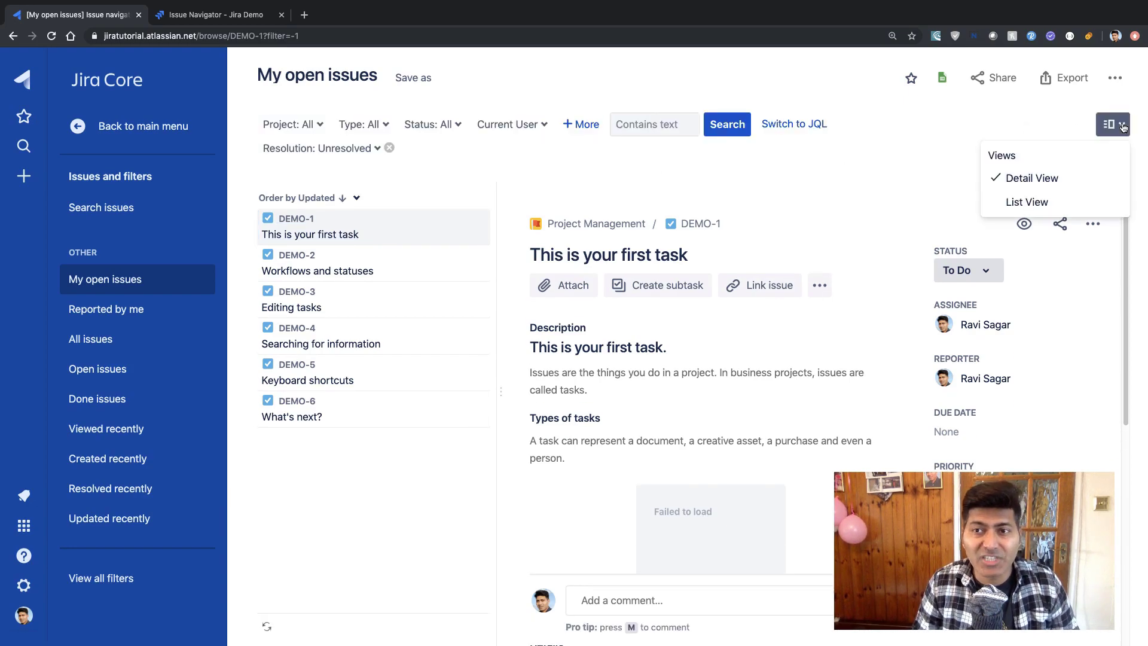
click(1041, 206)
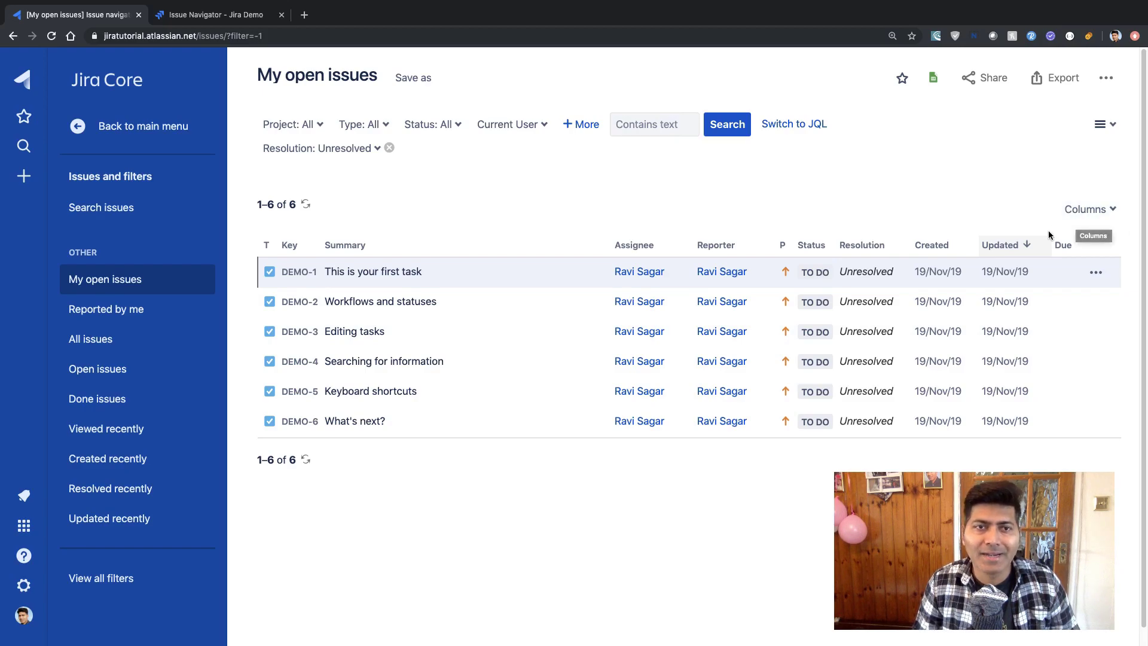
click(76, 128)
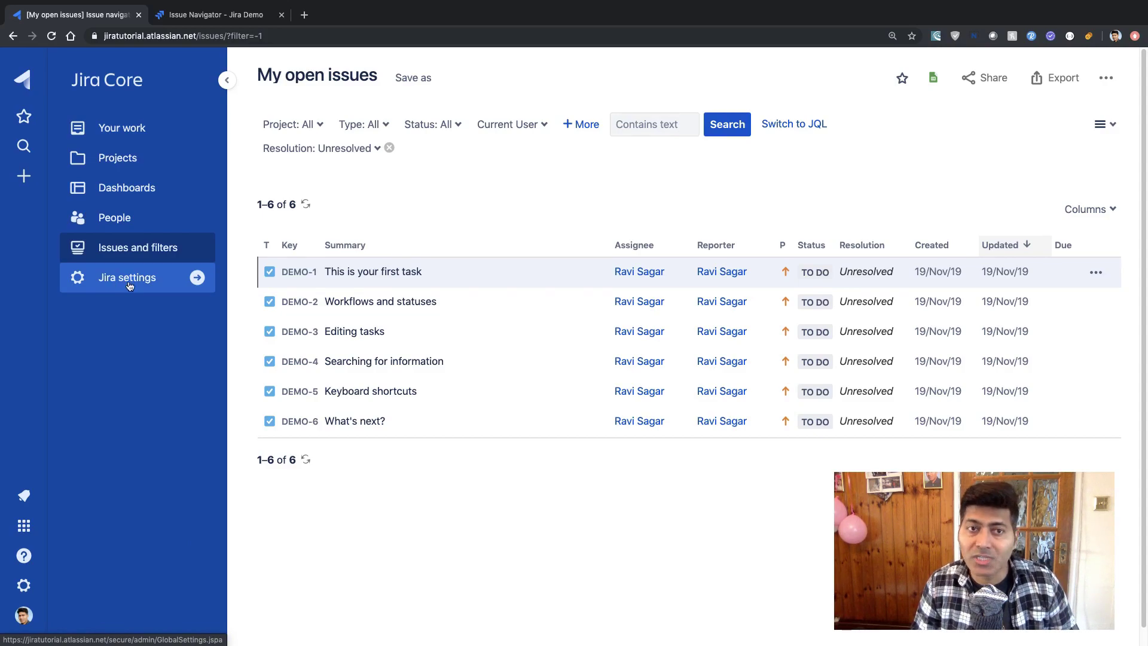
Show the Jira administration options on the Jira Demo site and compare them with the Jira Core main menu
key(ctrl+Tab)
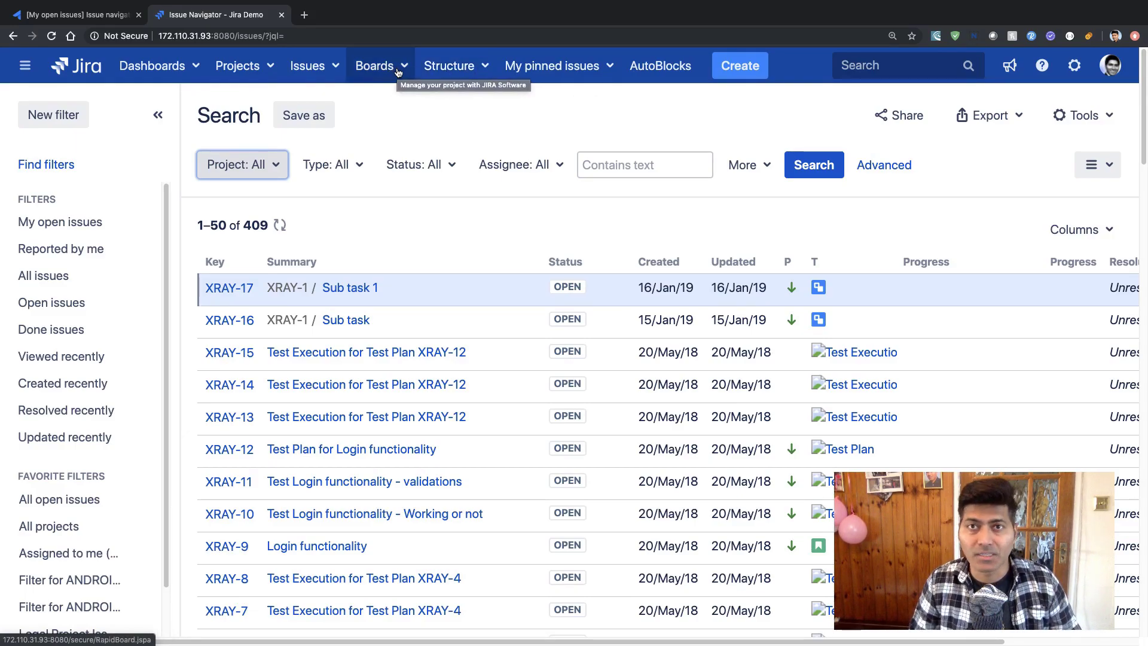
click(1084, 71)
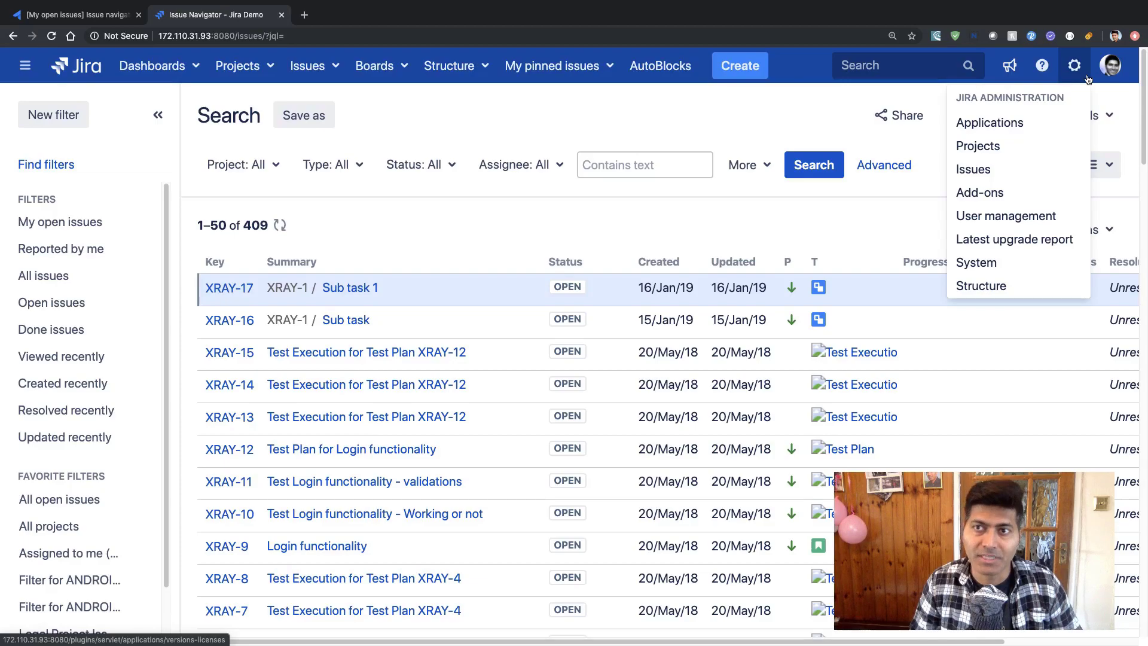
click(77, 15)
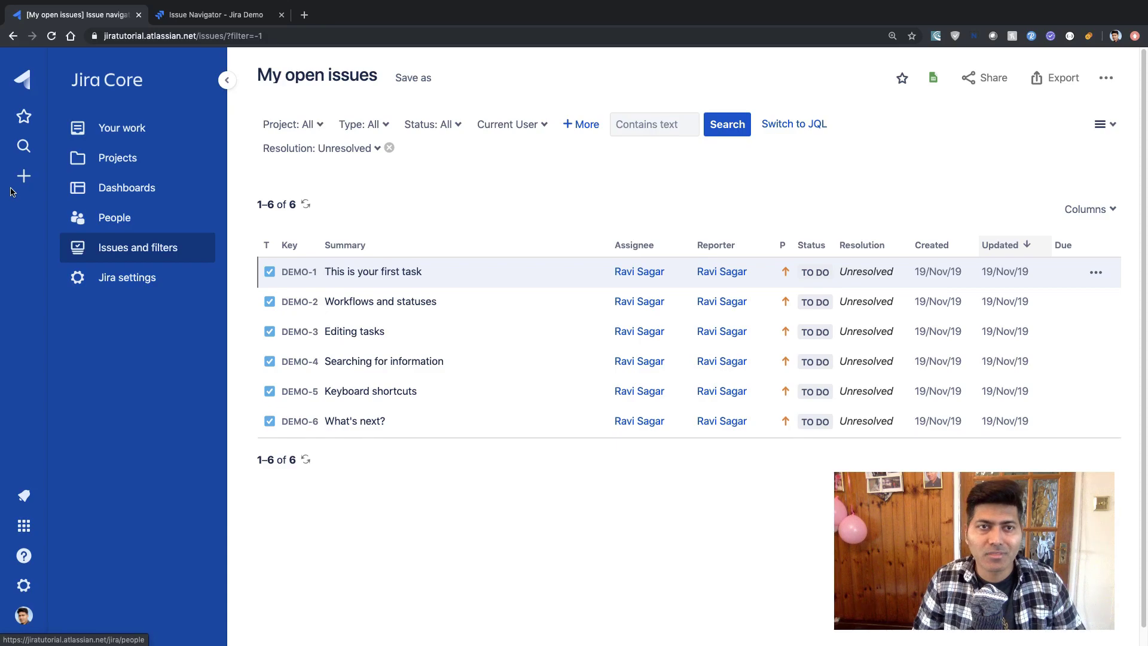
Start a new issue on the Jira Demo site and set its project to Legal (LEG)
key(ctrl+Tab)
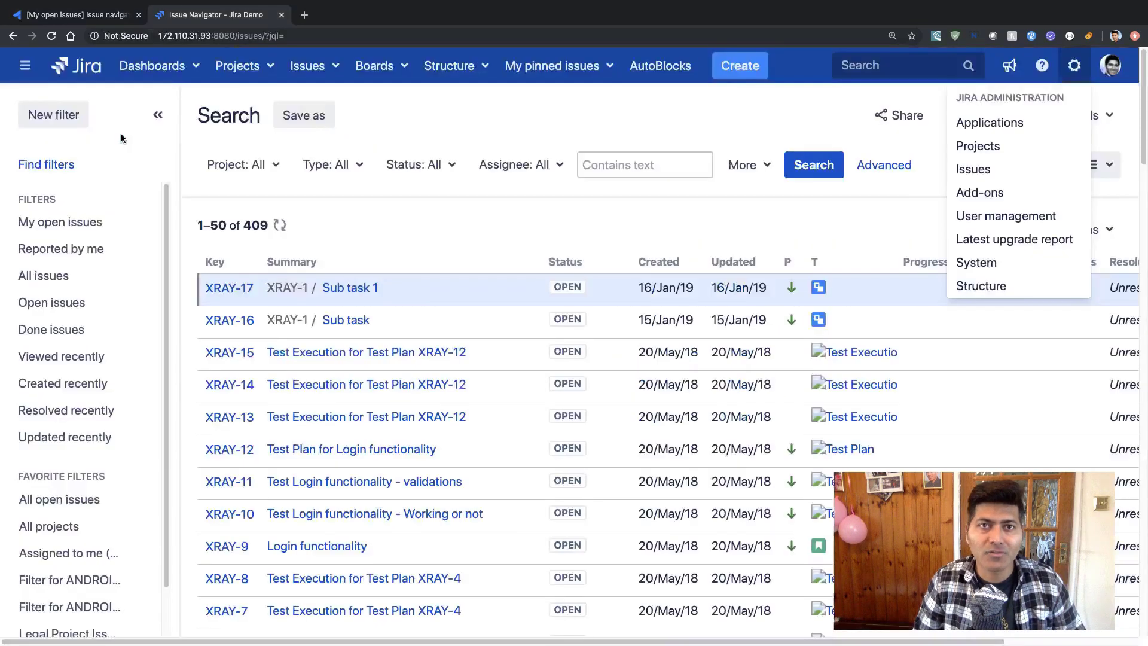
click(741, 67)
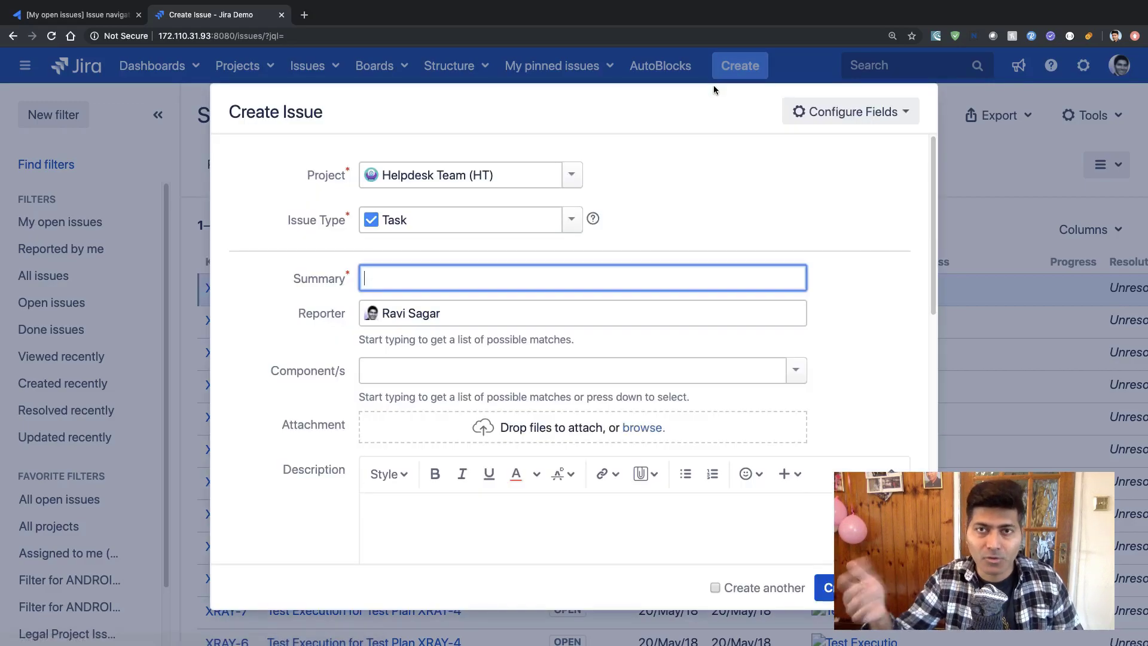
click(573, 222)
click(572, 177)
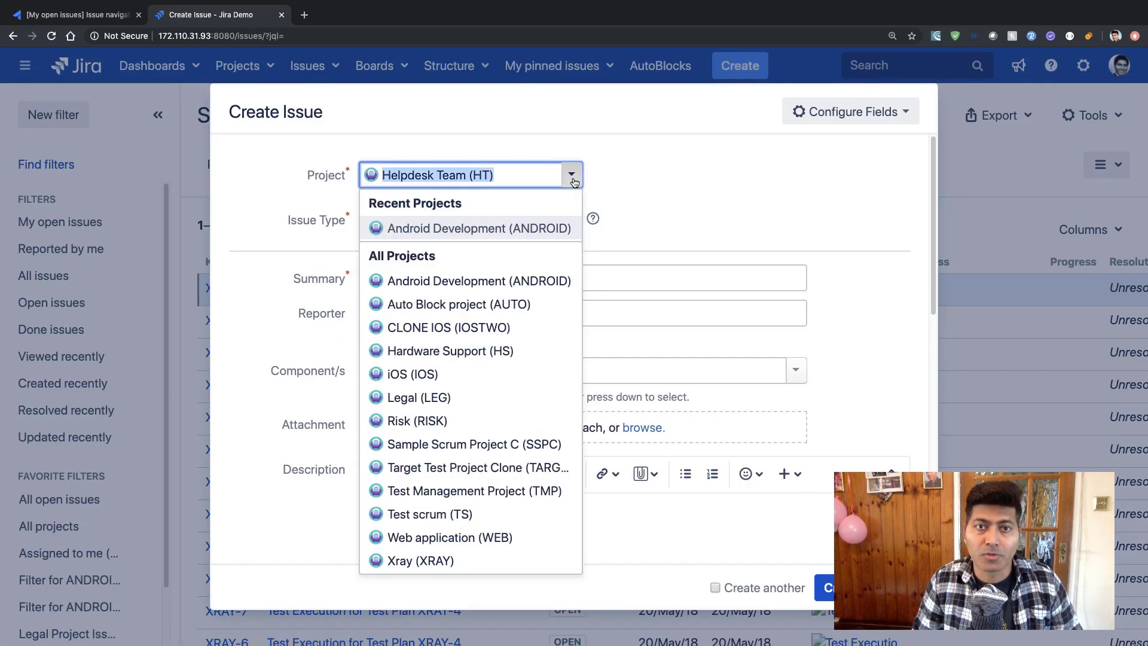
click(444, 397)
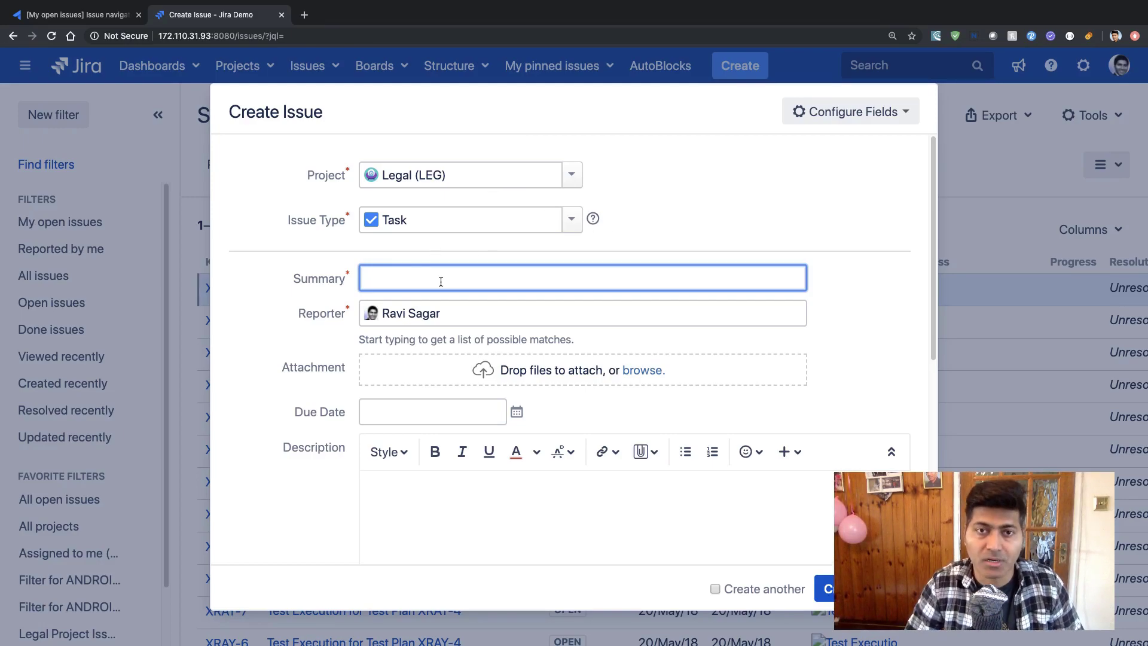
Enter Task as the issue's summary, review the remaining fields, and create the issue
text(T)
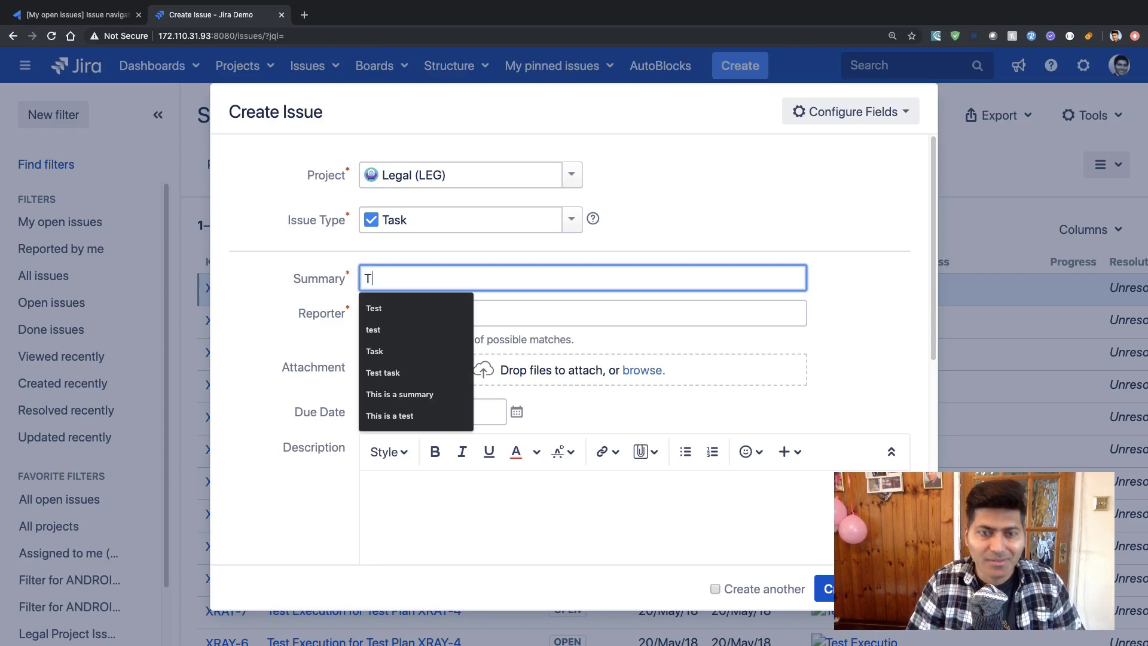
text(ask)
key(Tab)
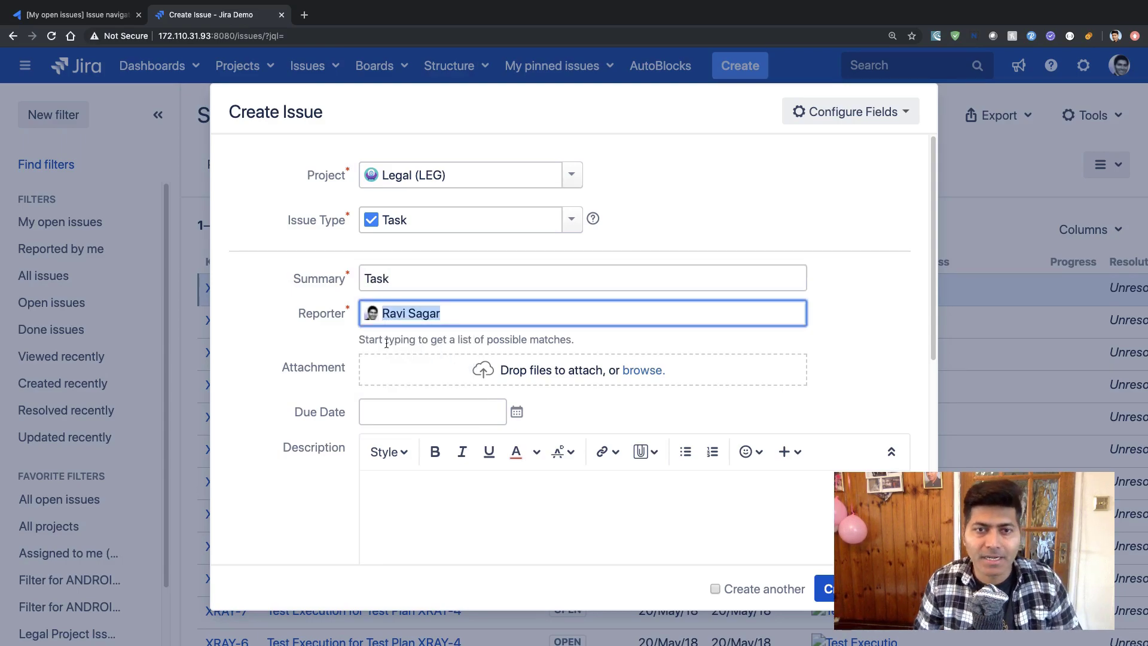
scroll(321, 388, down, 6)
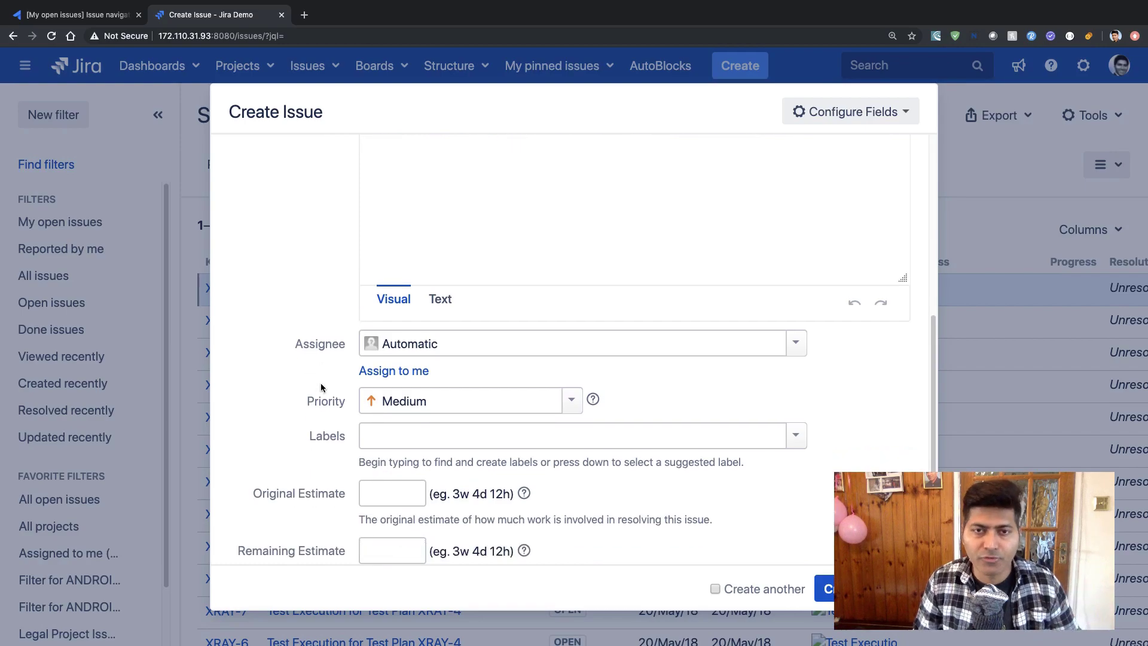
scroll(322, 387, down, 2)
click(824, 589)
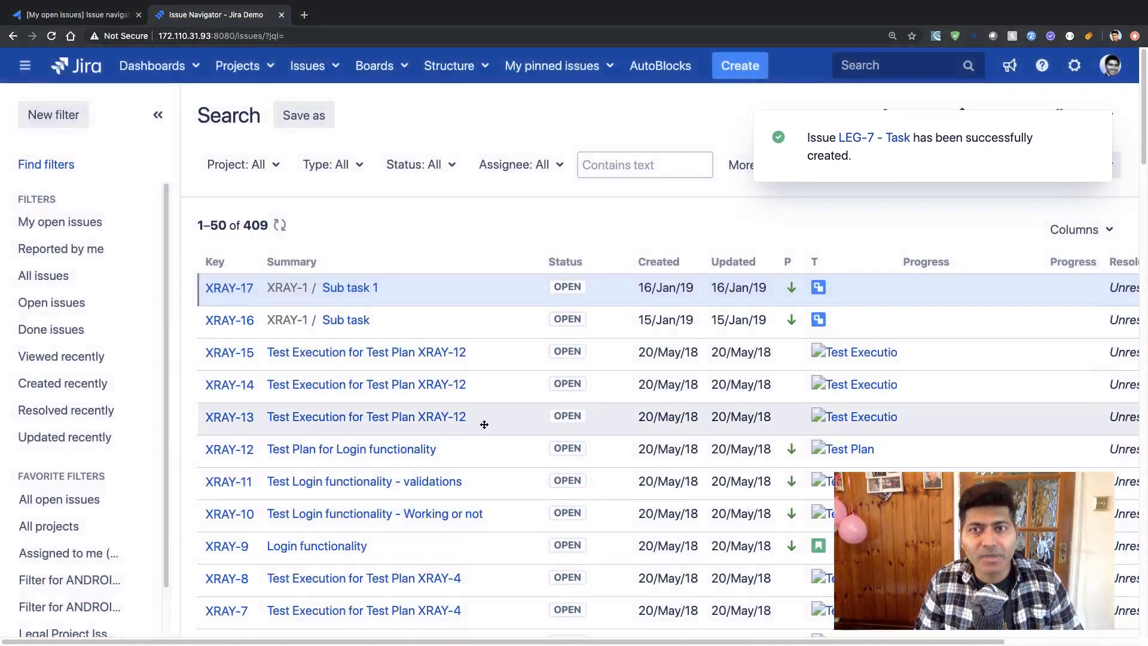
Open the newly created Legal task and look over its details, activity and People sections
click(857, 146)
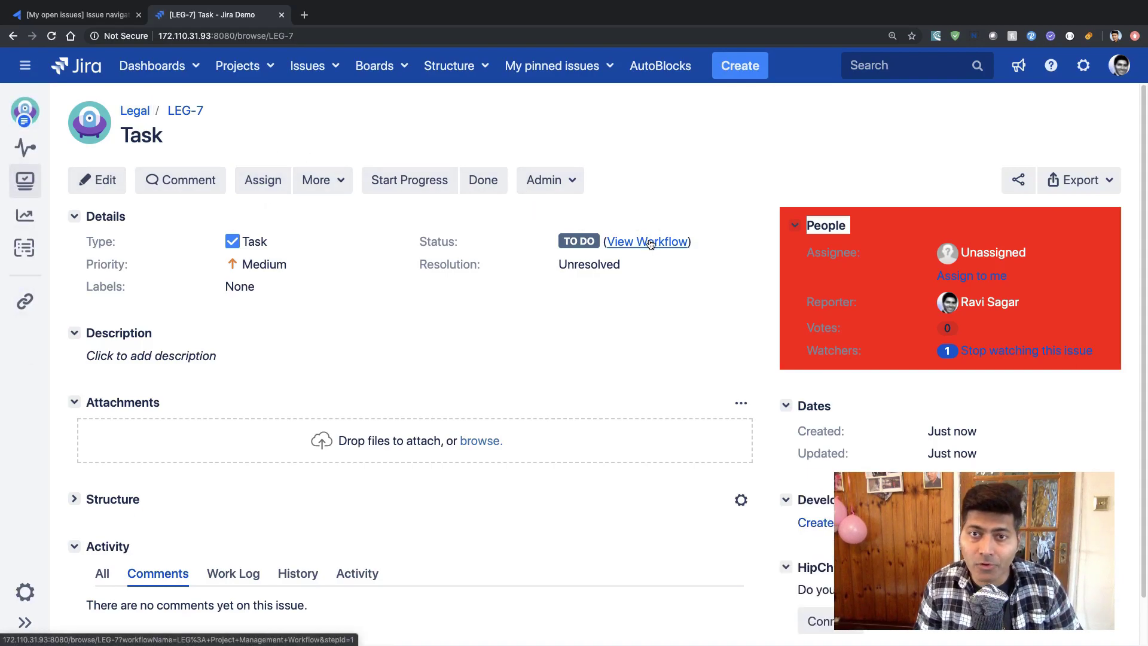
scroll(526, 308, down, 2)
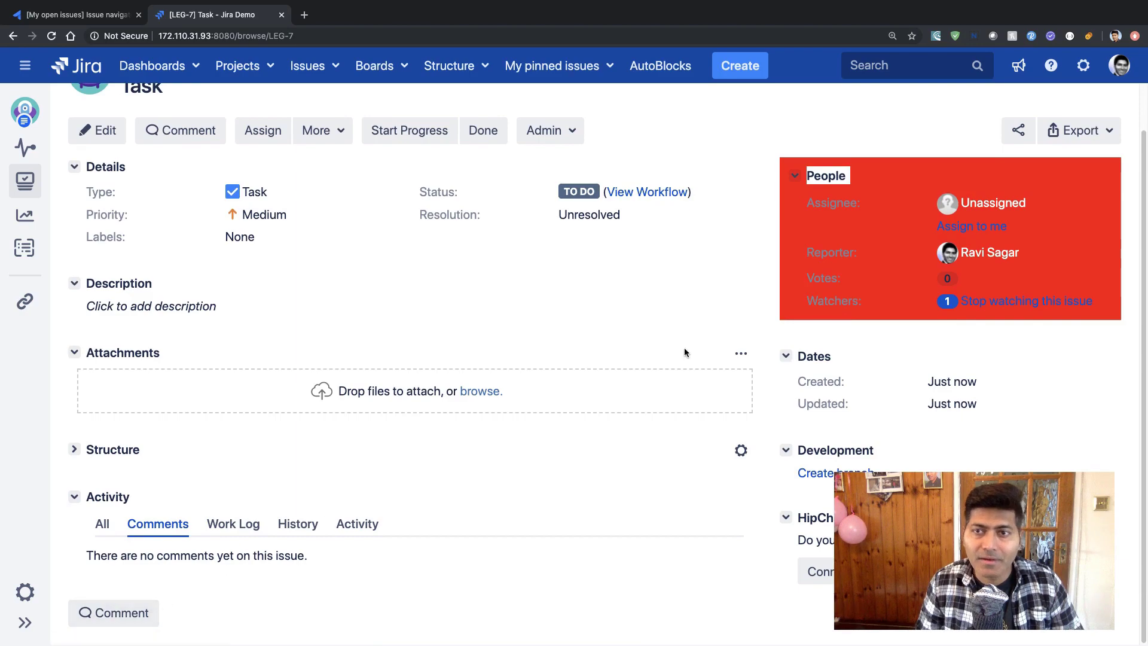
click(944, 214)
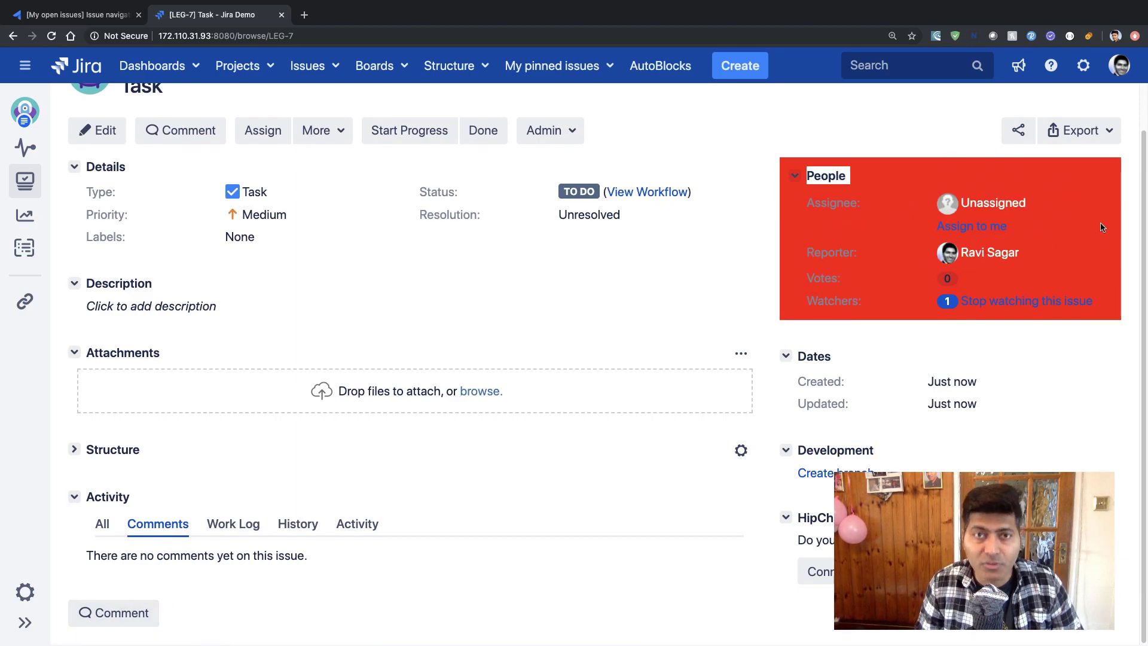
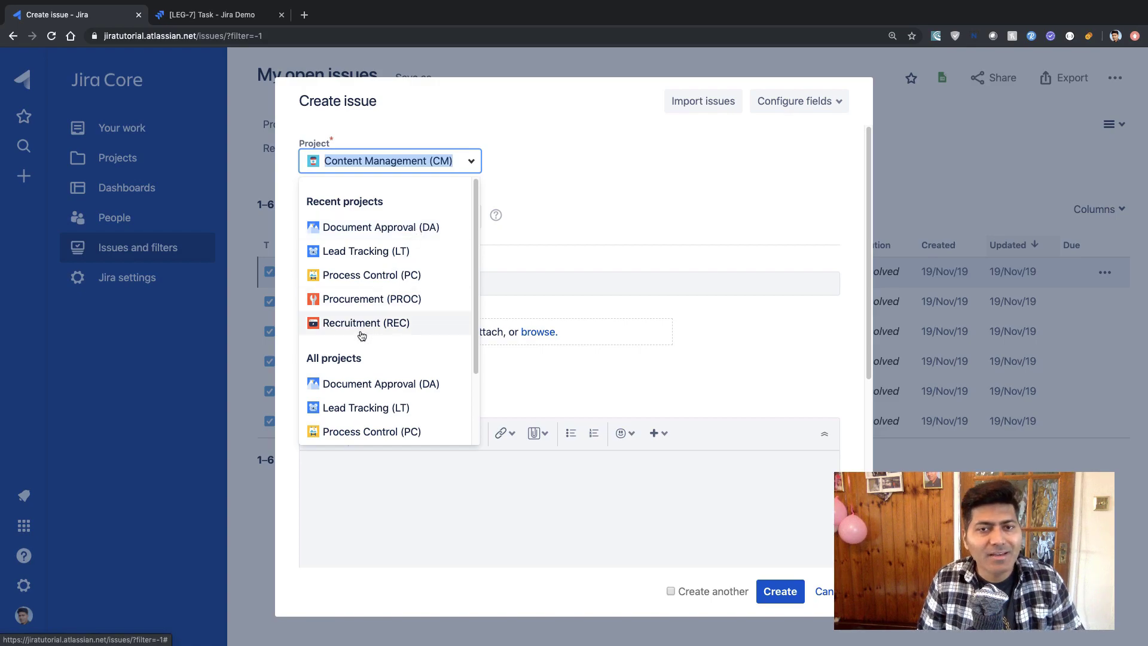
Create an issue with the summary Task in Jira Core's Task Tracking (TT) project
scroll(394, 287, down, 3)
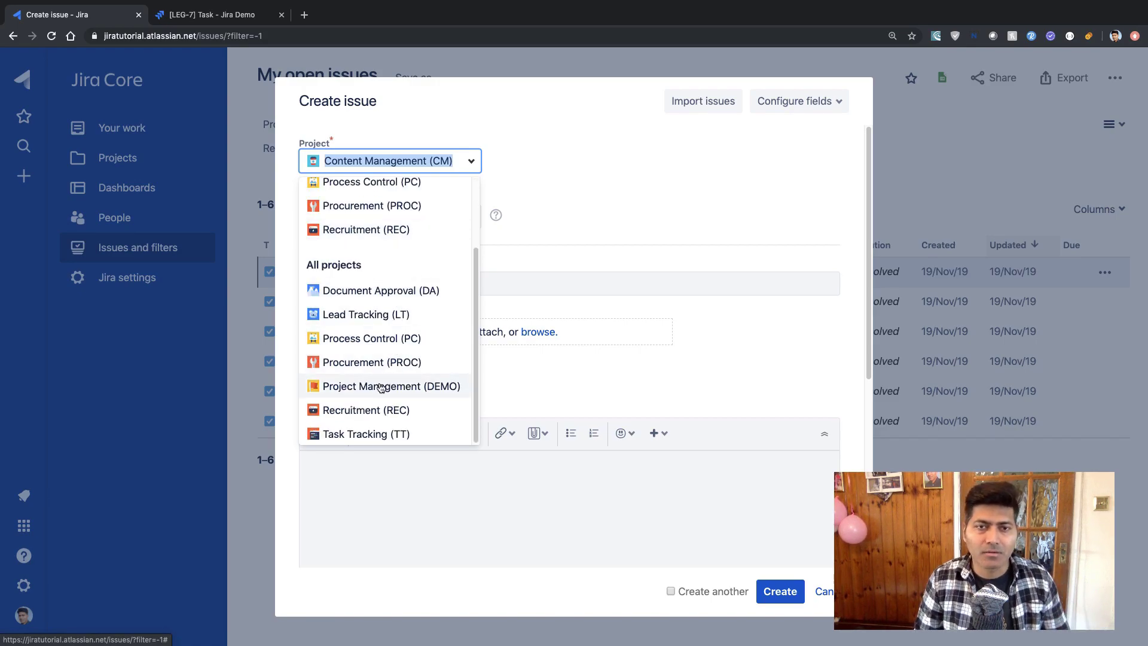
click(353, 436)
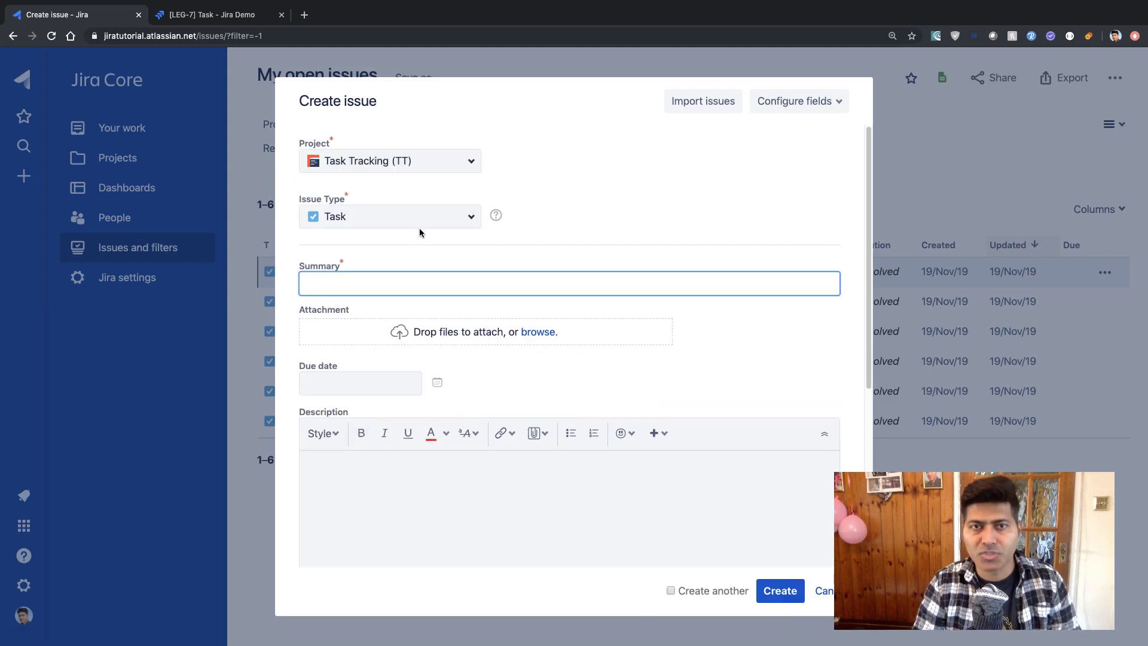
text(Task)
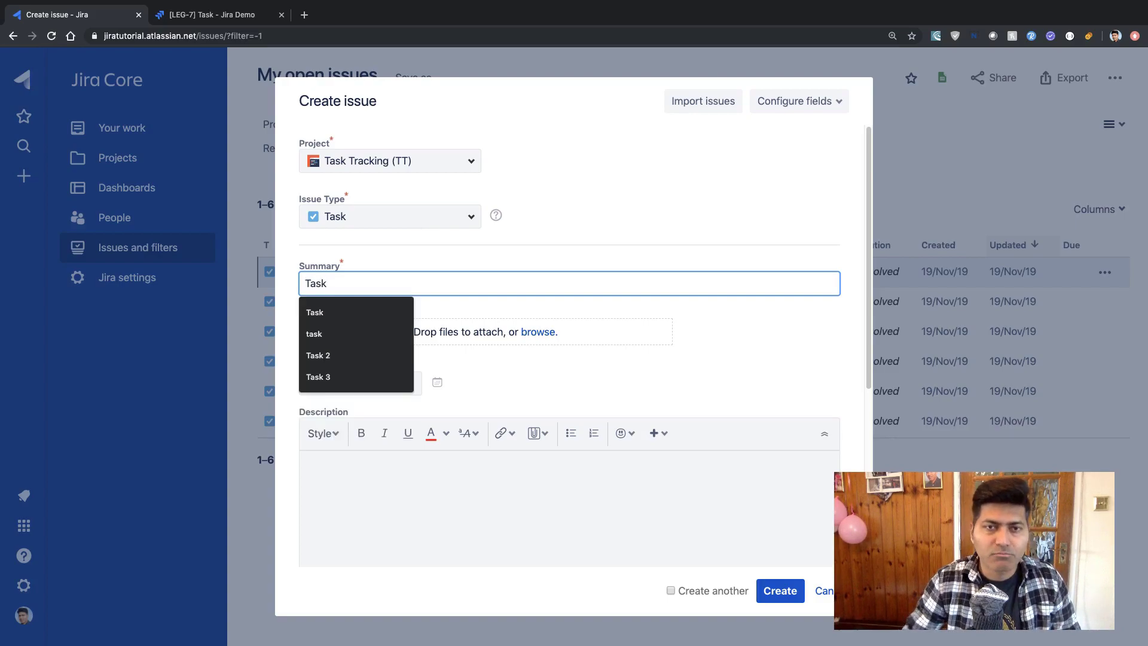
key(Tab)
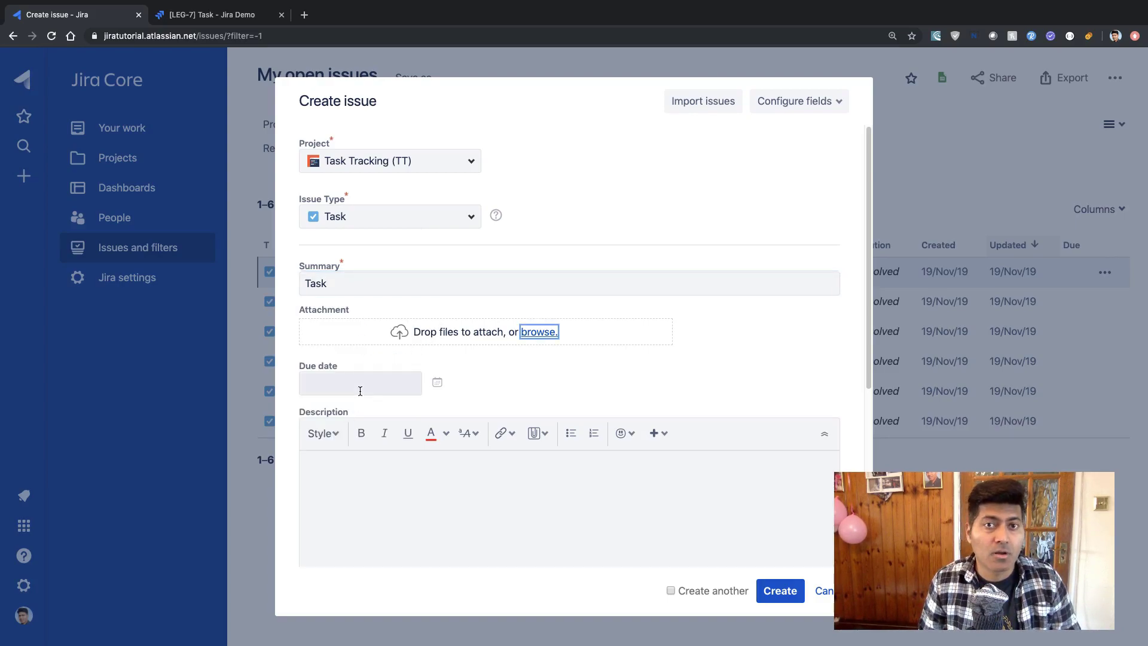
scroll(365, 391, down, 5)
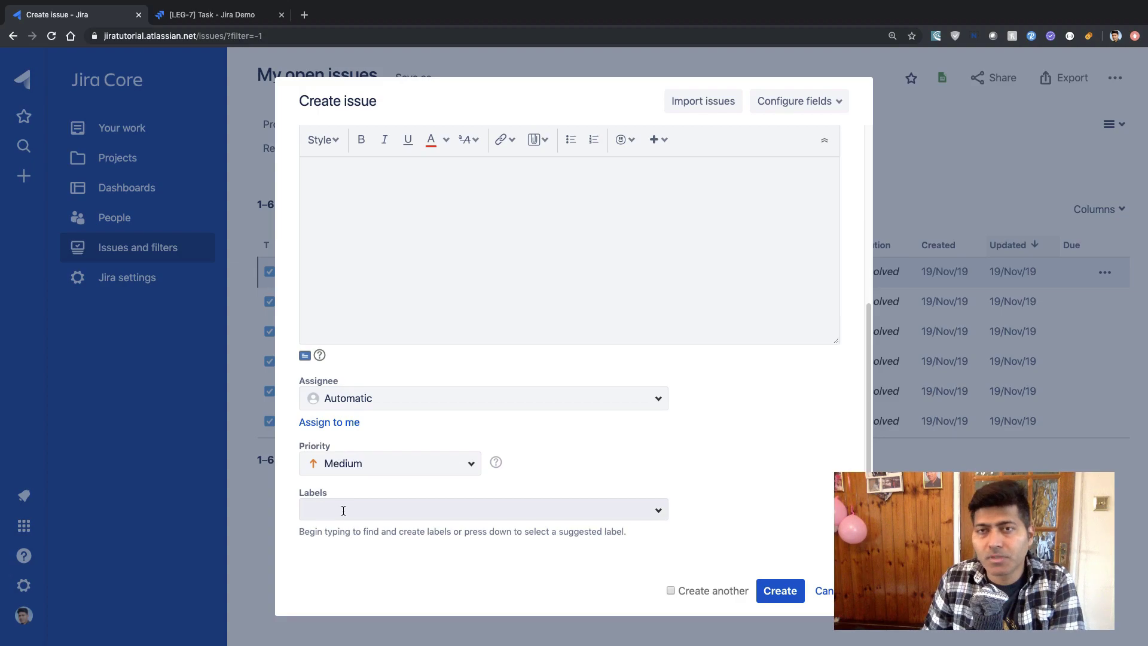
click(777, 590)
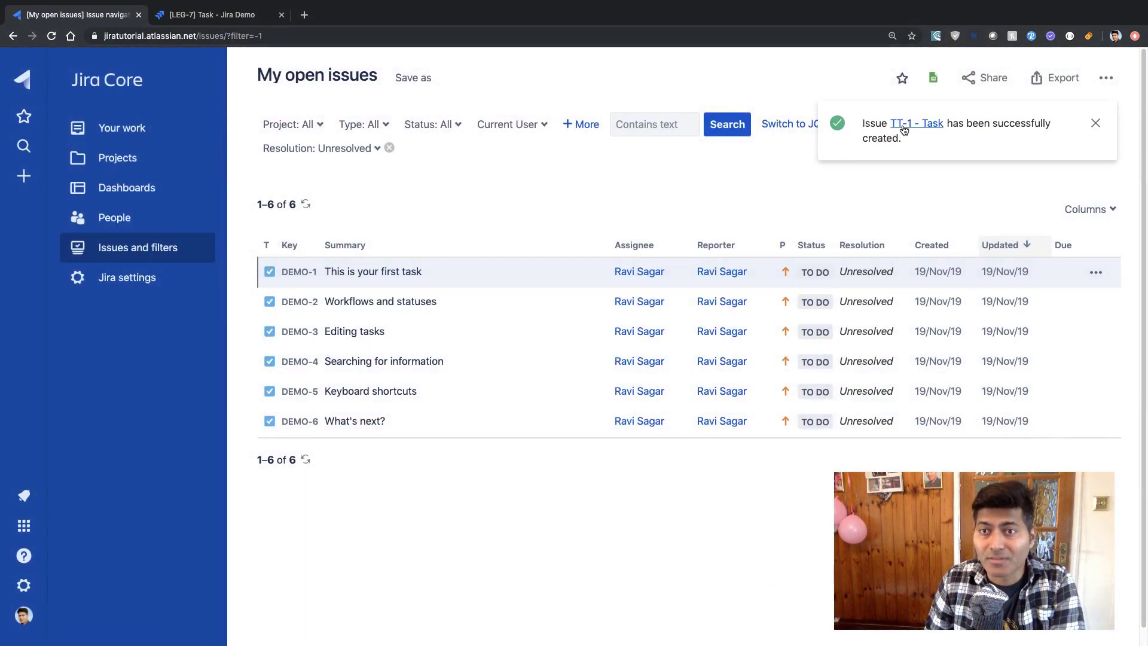
Open the newly created Task Tracking issue and compare its layout with the Legal task on the Jira Demo site
click(904, 129)
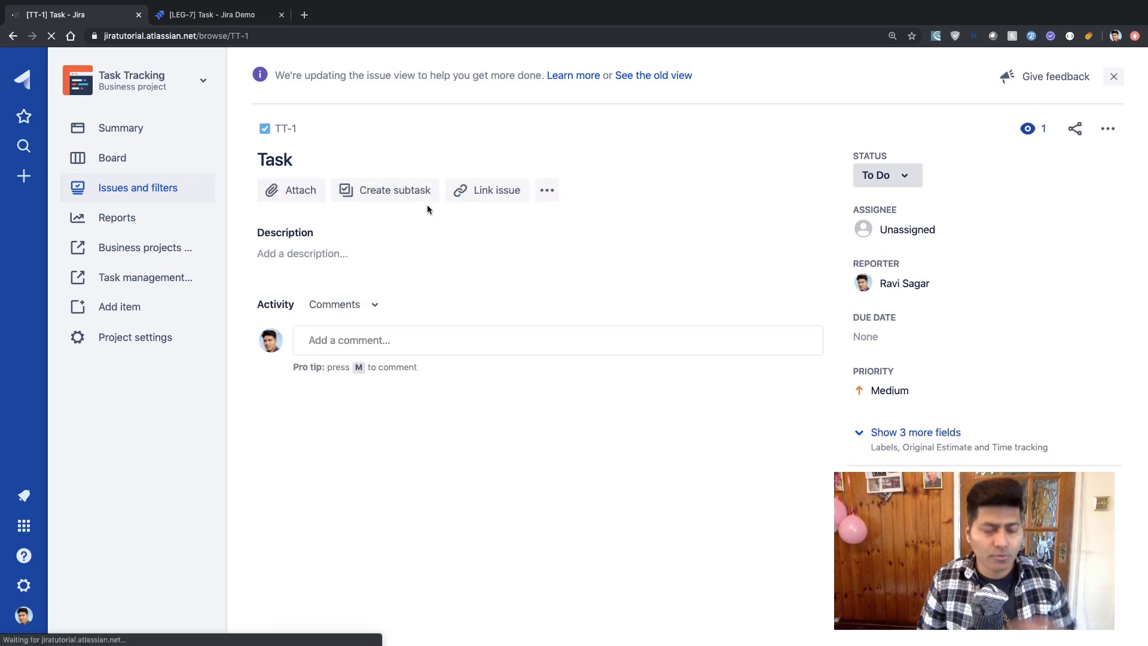
key(ctrl+Tab)
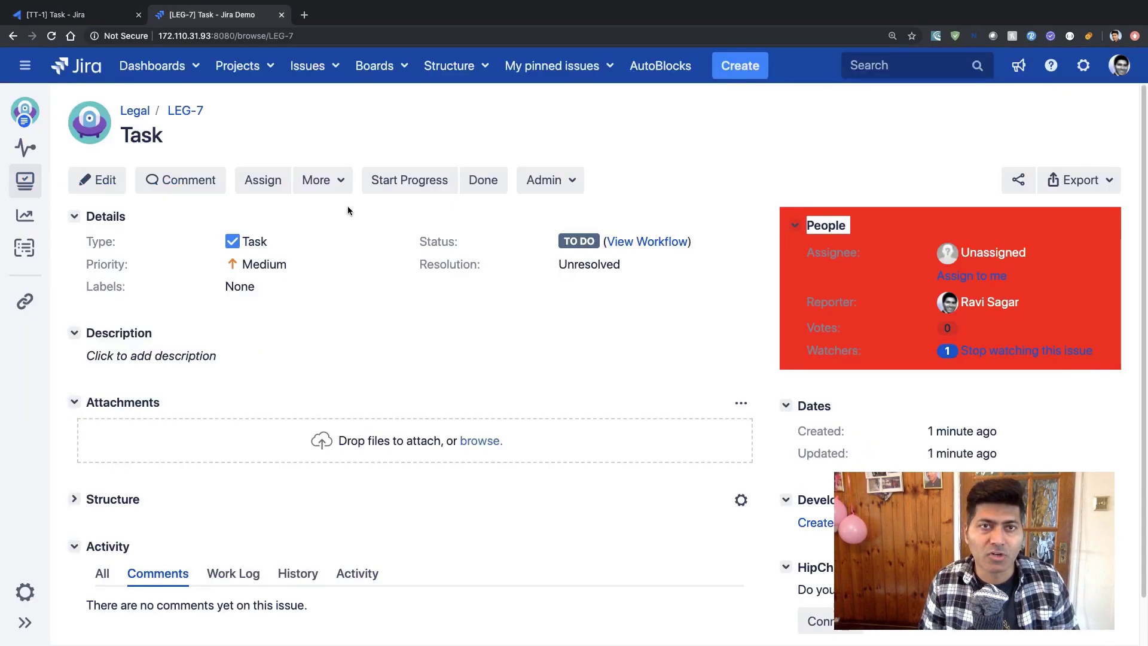
key(ctrl+shift+Tab)
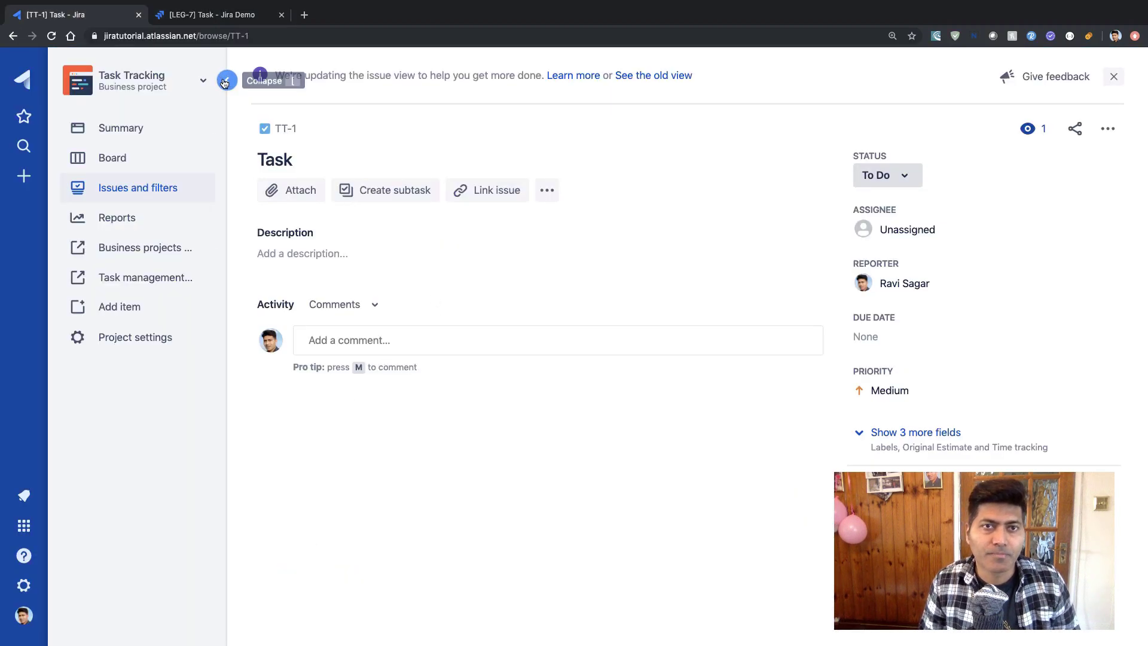
Collapse the project sidebar, and check the task's Add apps option, closing the page it opens
click(227, 79)
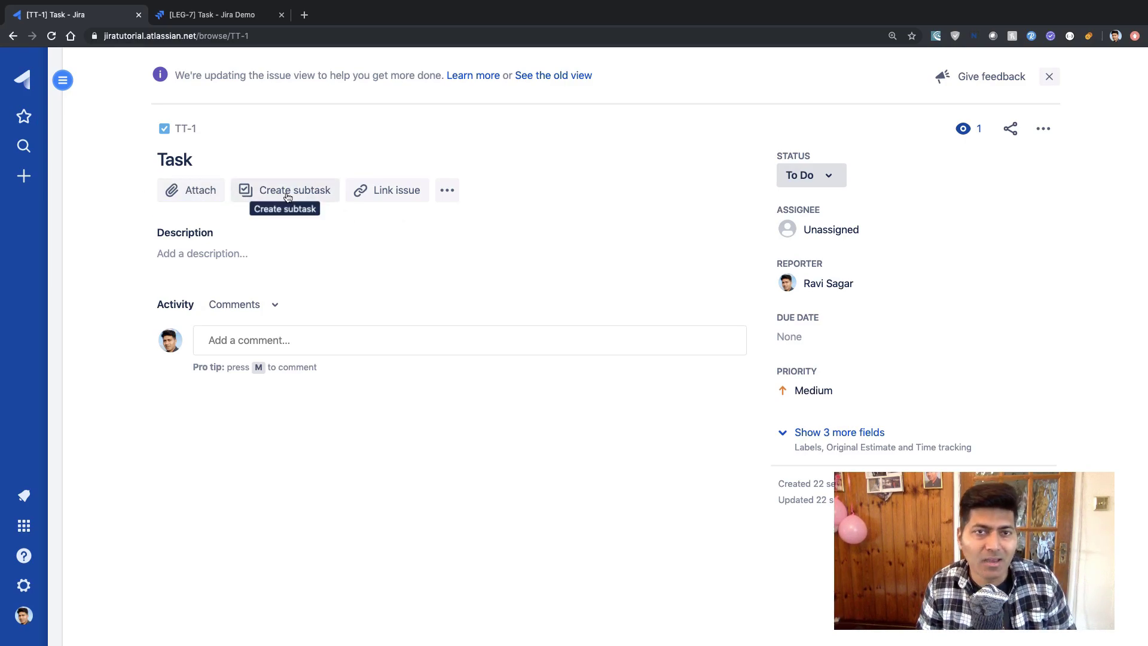
click(446, 190)
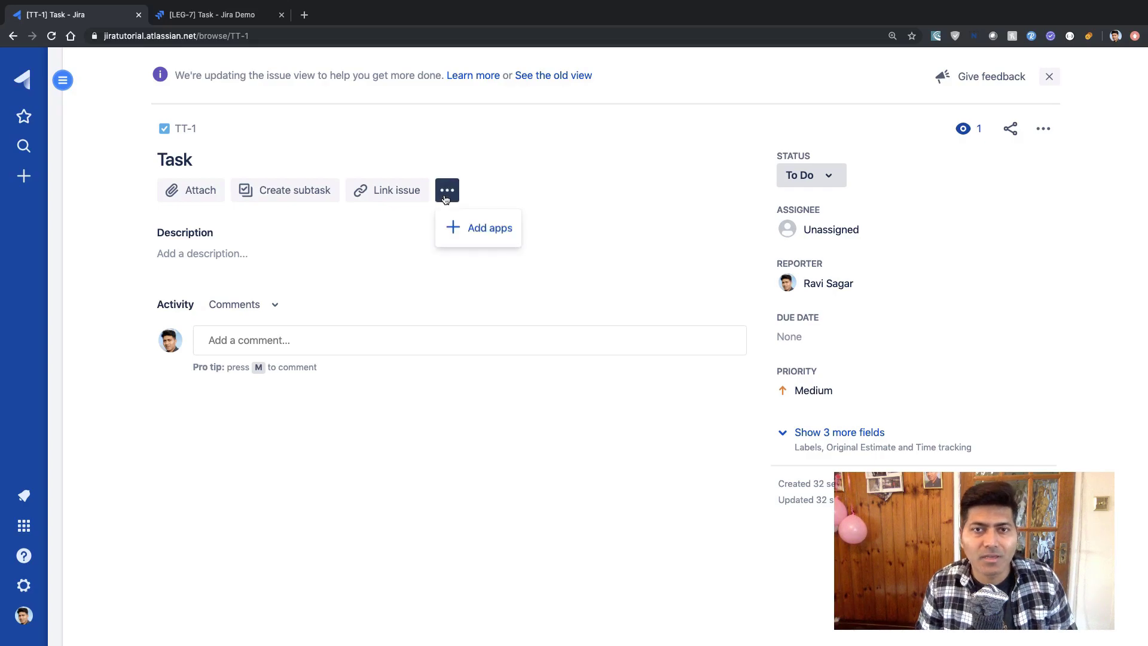
click(471, 233)
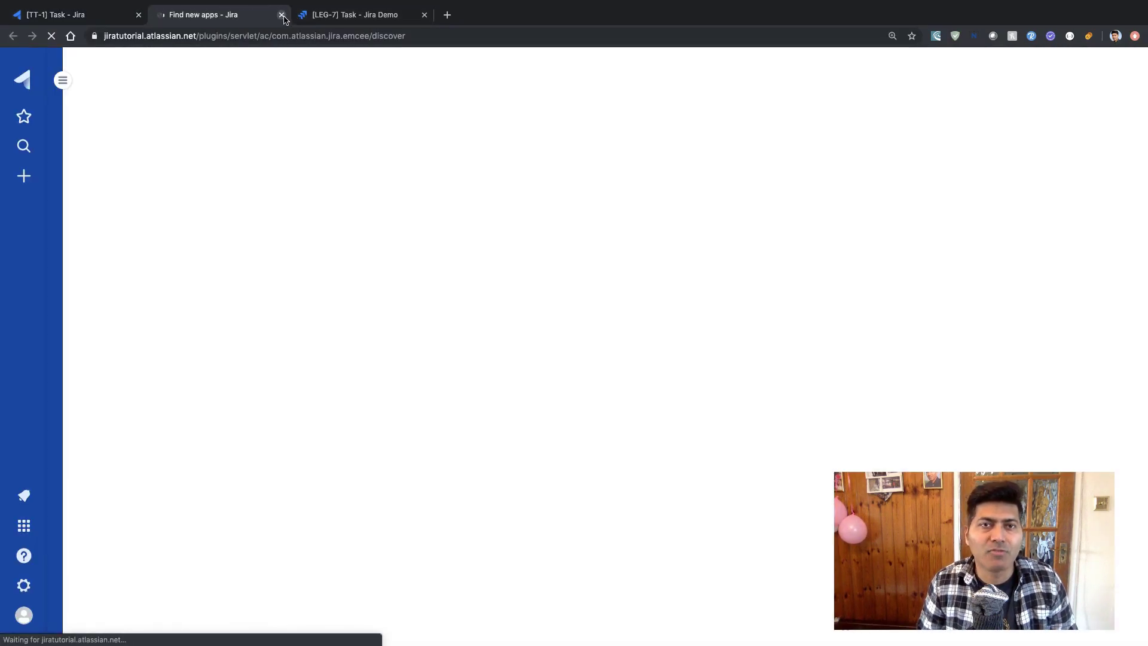
click(283, 15)
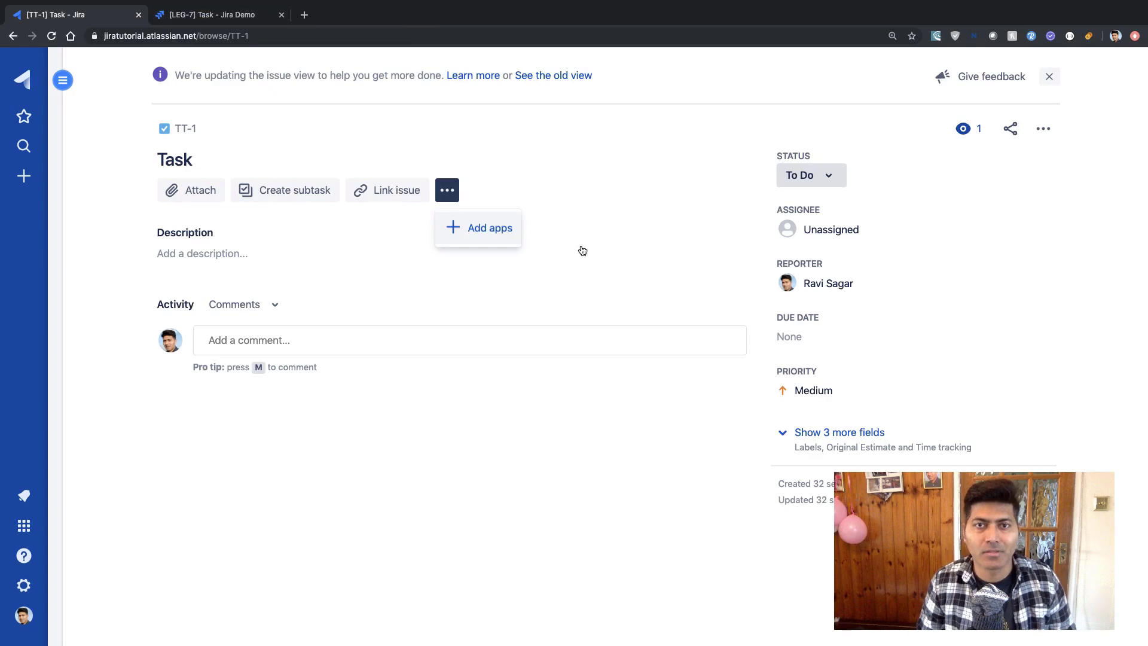
click(588, 212)
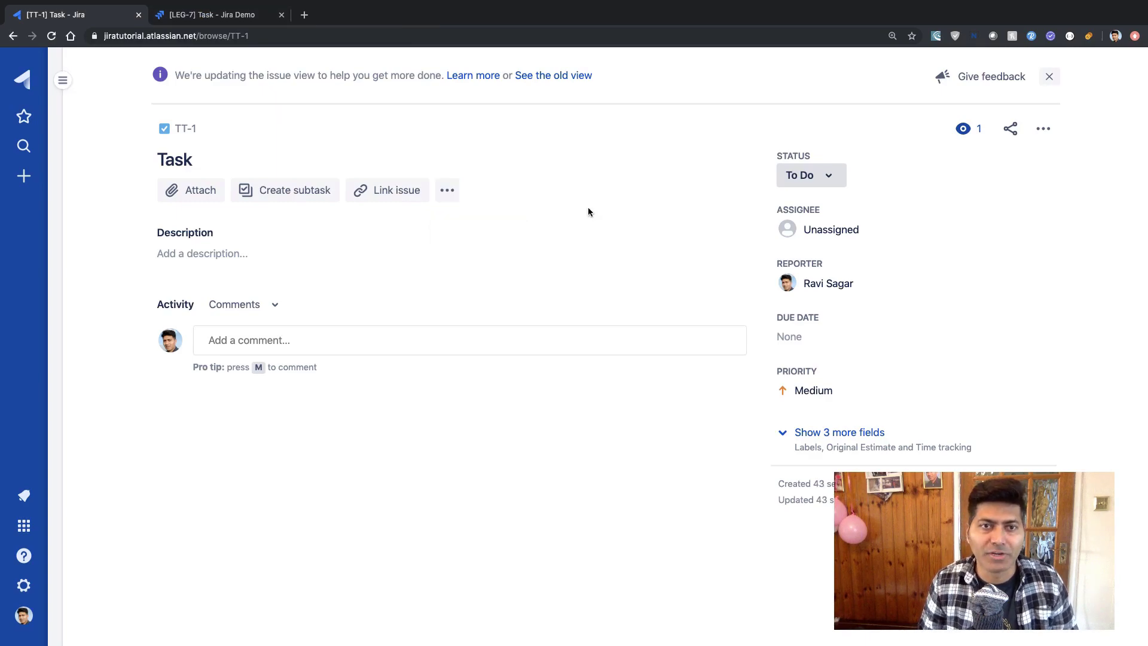
View the workflow diagram for the Task Tracking task through its status options
click(831, 179)
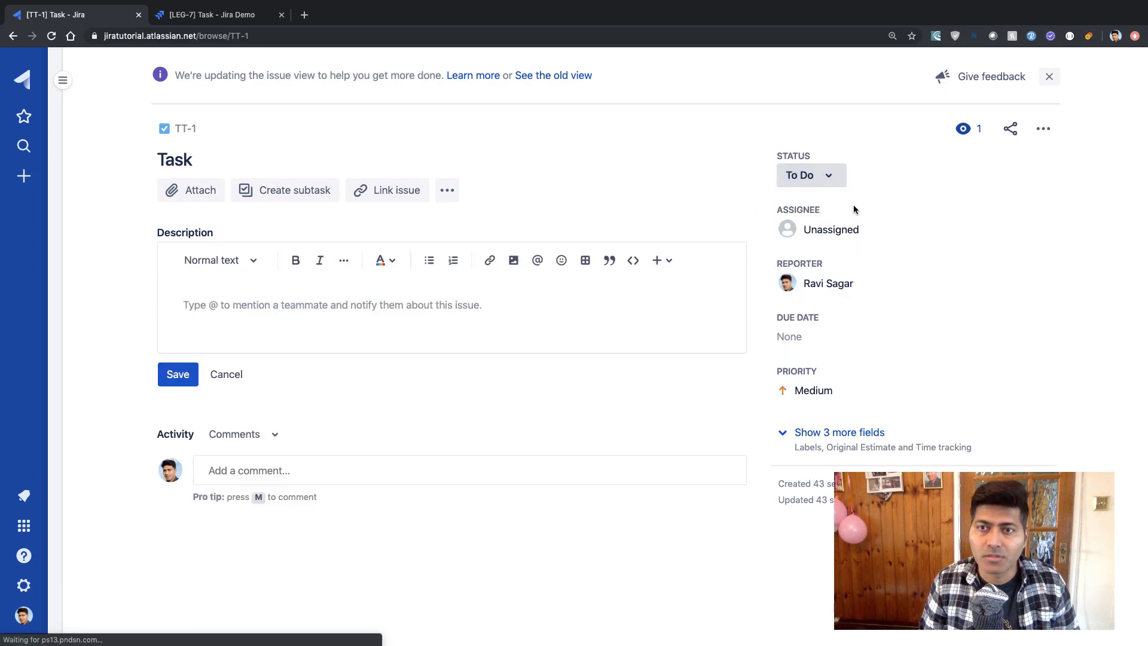
click(833, 179)
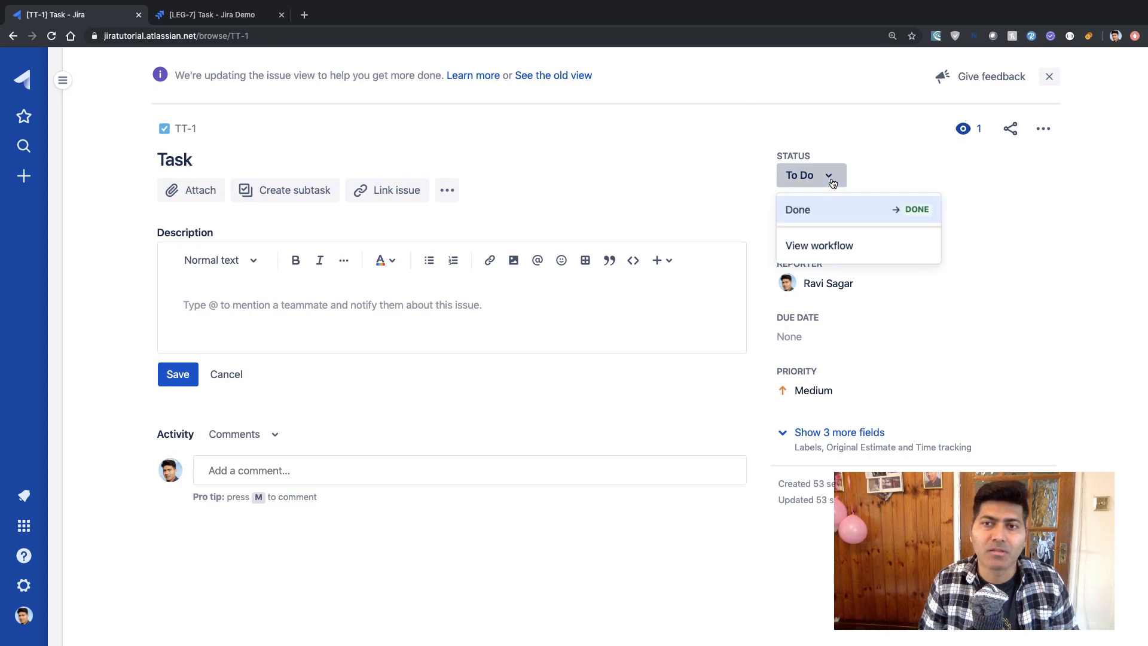
click(839, 250)
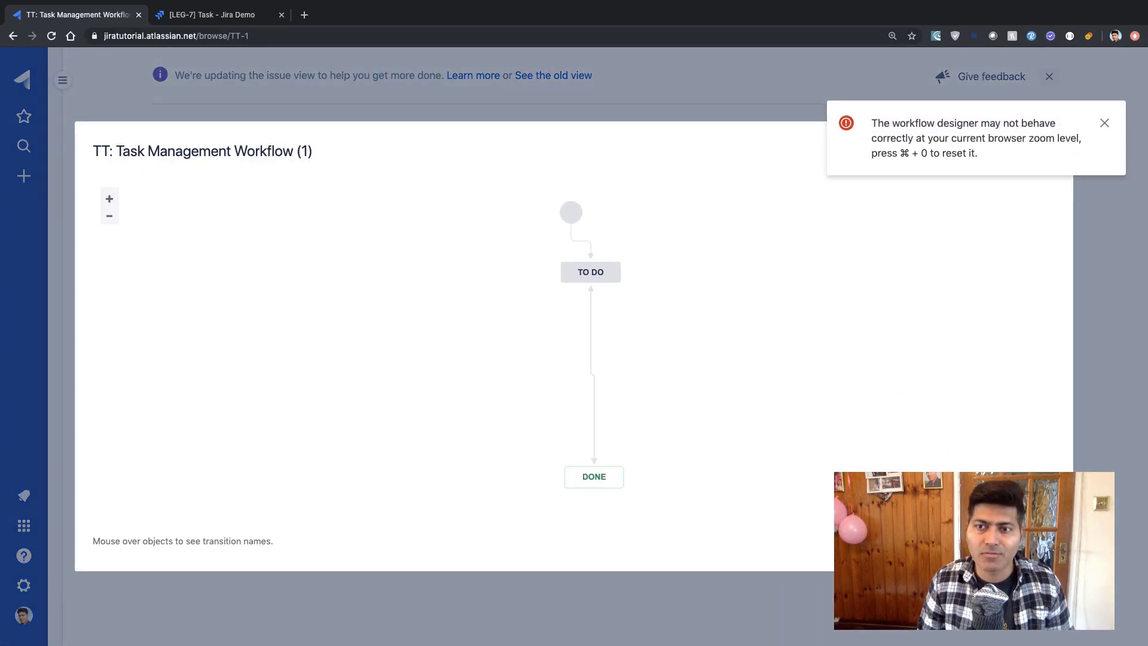
Close the workflow diagram, and expand the Task issue's additional fields to review Labels, Original Estimate and Time tracking before collapsing them again
key(Escape)
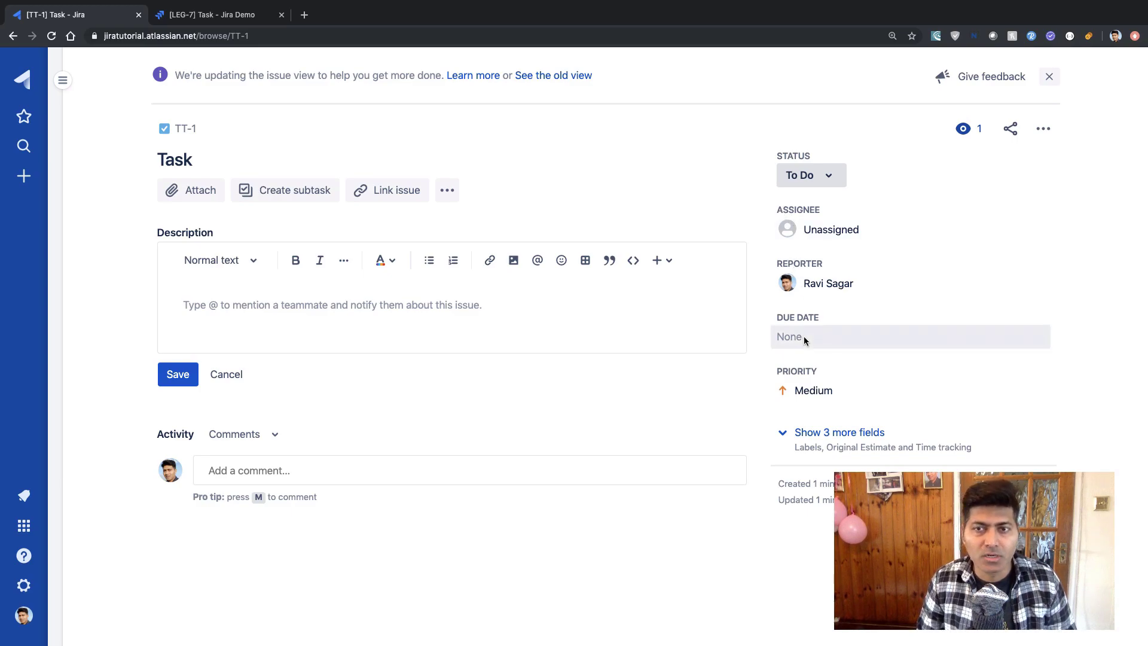
click(786, 440)
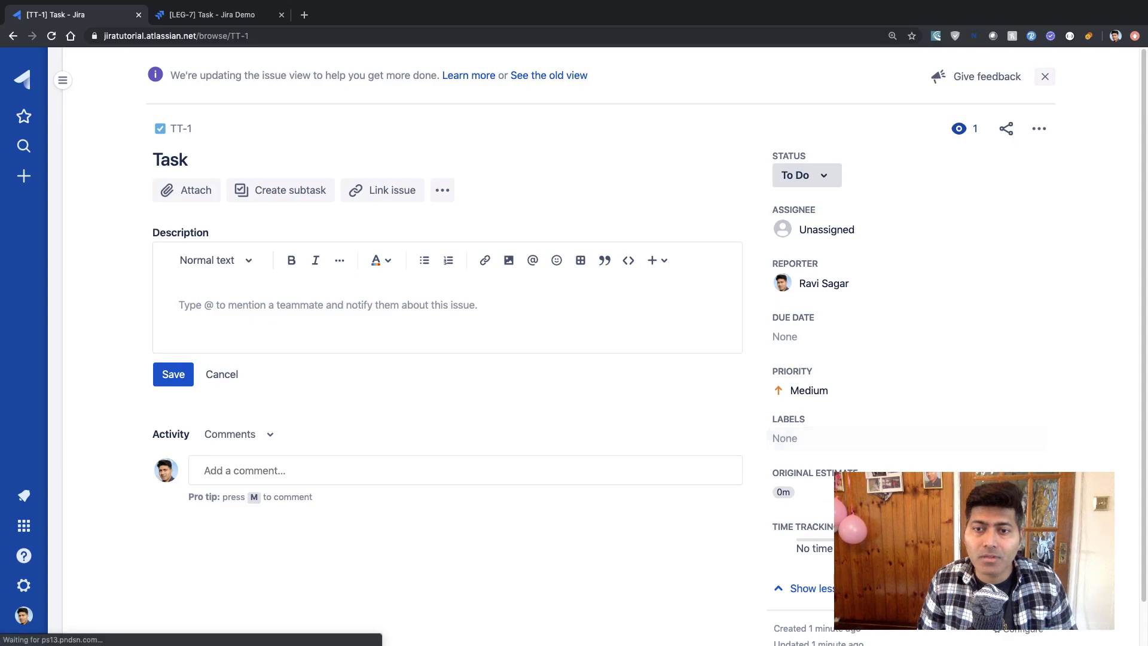
scroll(817, 413, down, 2)
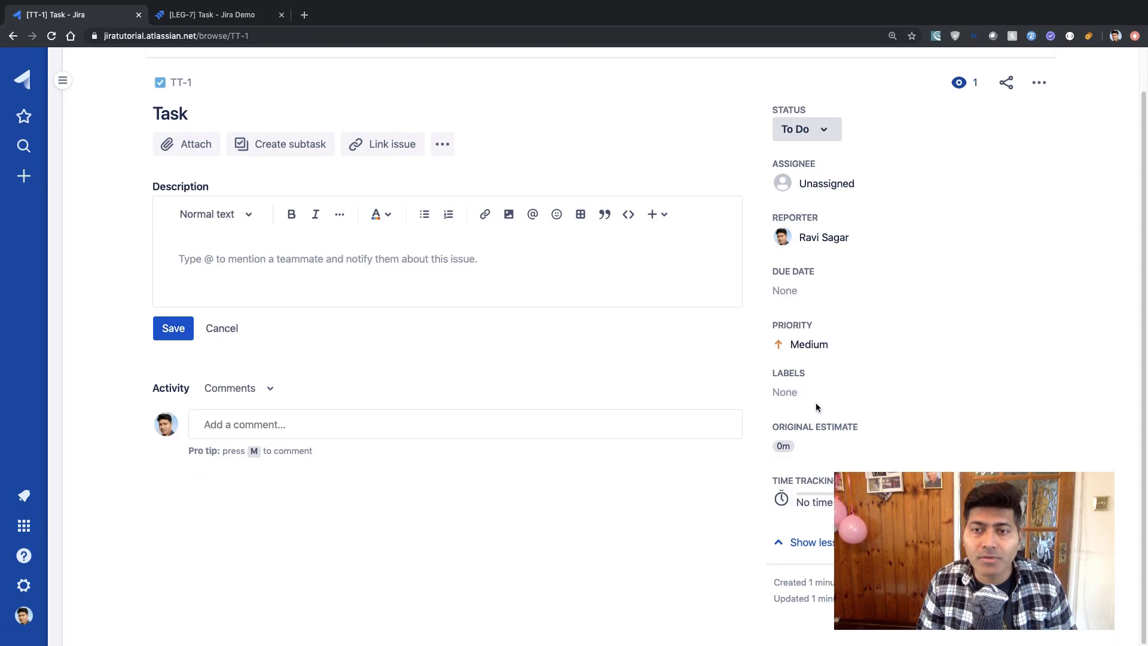
click(803, 545)
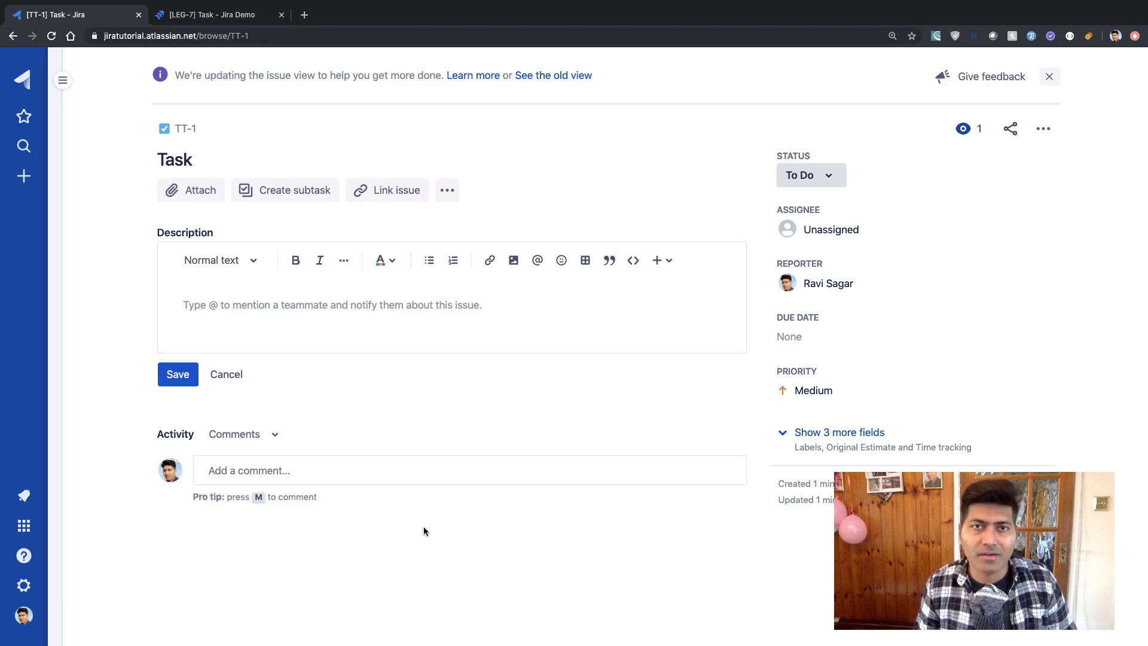
Compare the issue view with the Legal project's Task on the Jira Demo site, and return to the Task Tracking issue
key(ctrl+Tab)
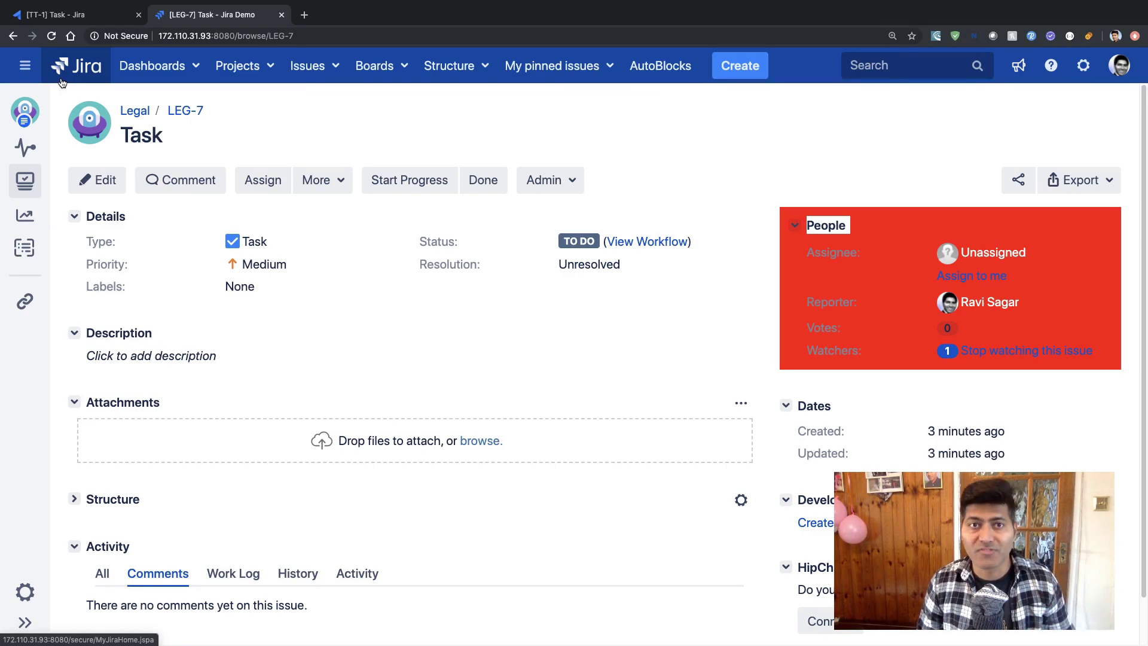
key(ctrl+shift+Tab)
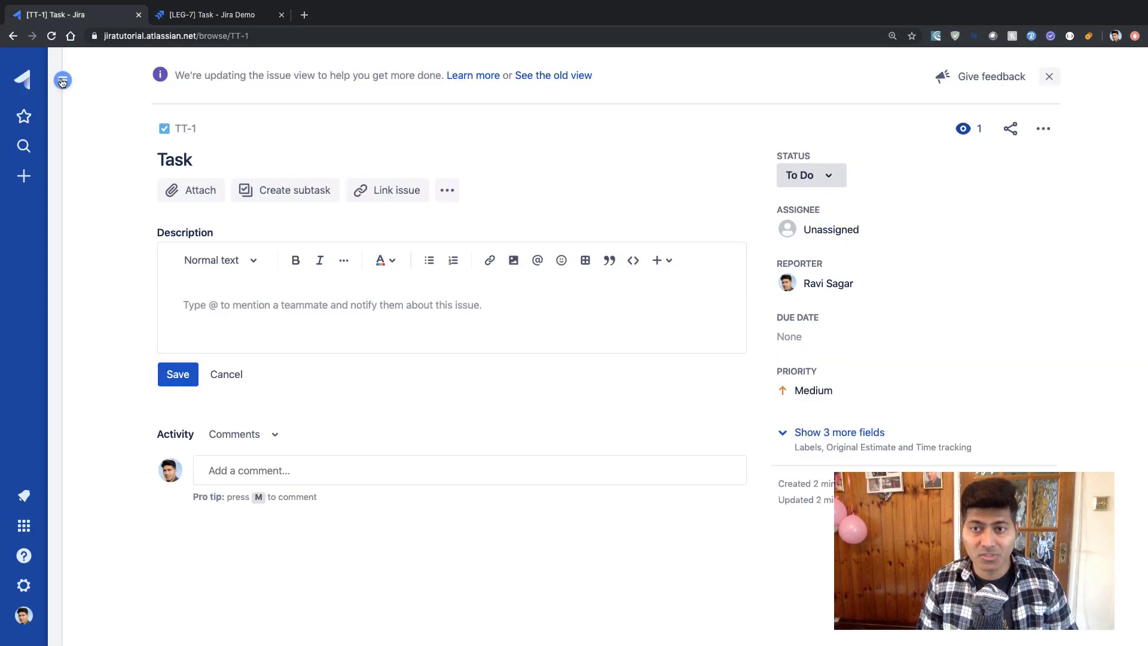